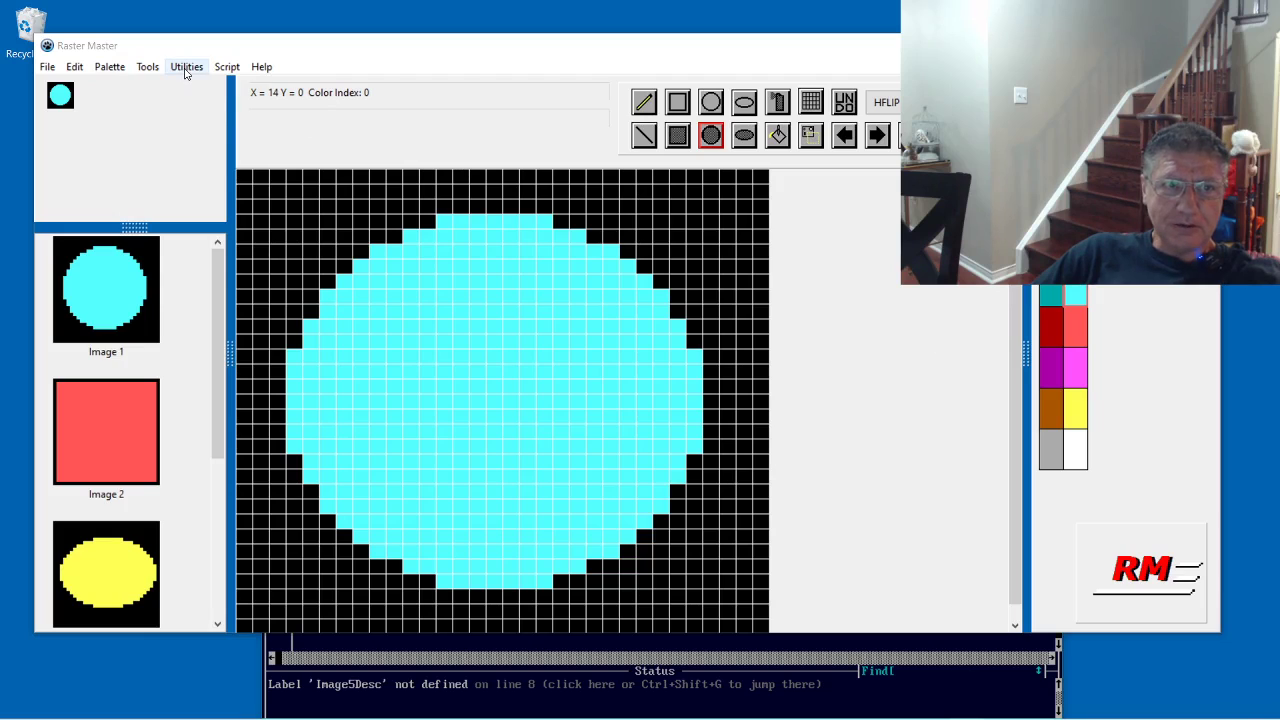
# Step: Open Raster Master's Utilities menu to reach the sound generator
pyautogui.click(186, 68)
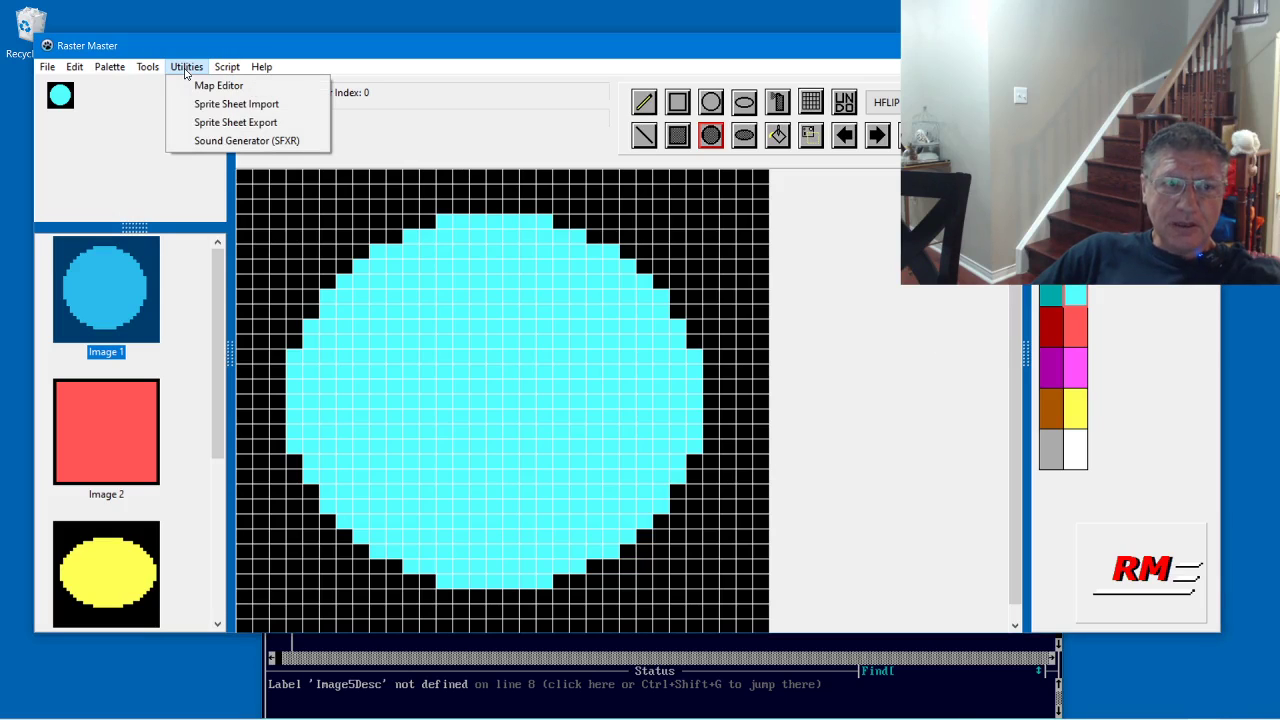
# Step: Open SFXR and try Pickup/coin, Laser/shoot, Explosion, Powerup, Hit/hurt, Jump and Blip/select presets
pyautogui.click(240, 141)
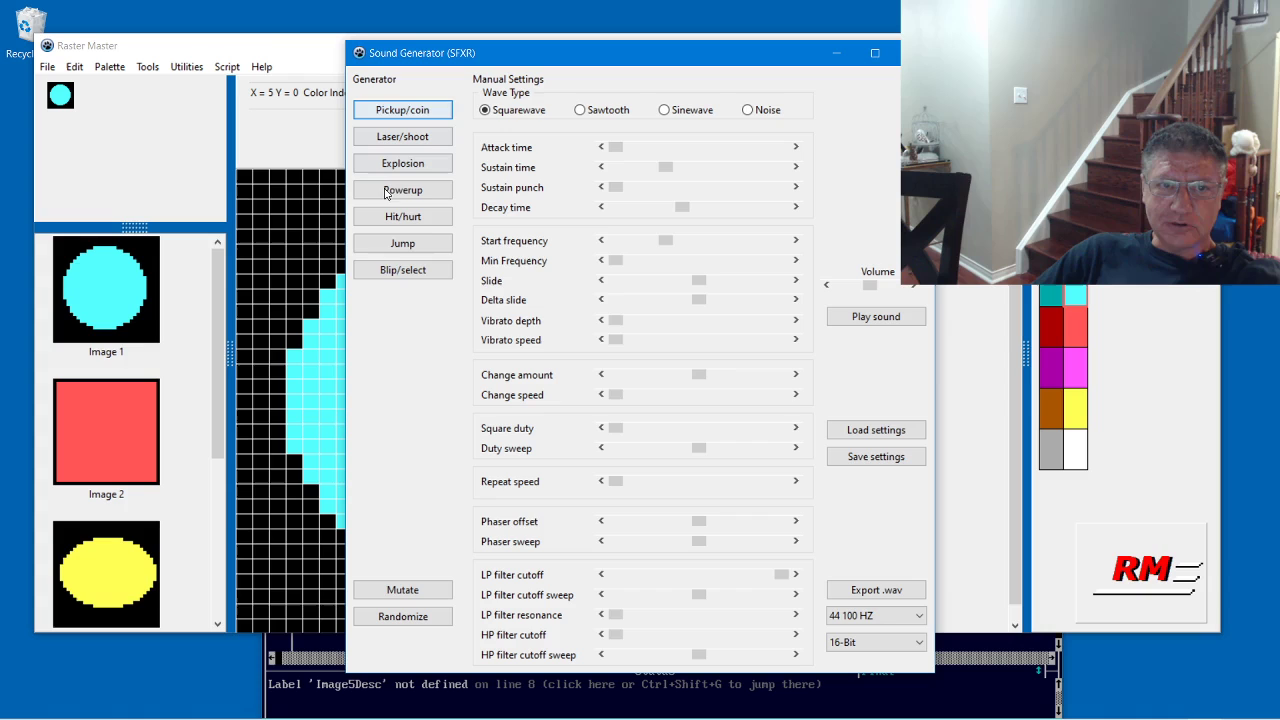
pyautogui.click(398, 113)
pyautogui.click(402, 137)
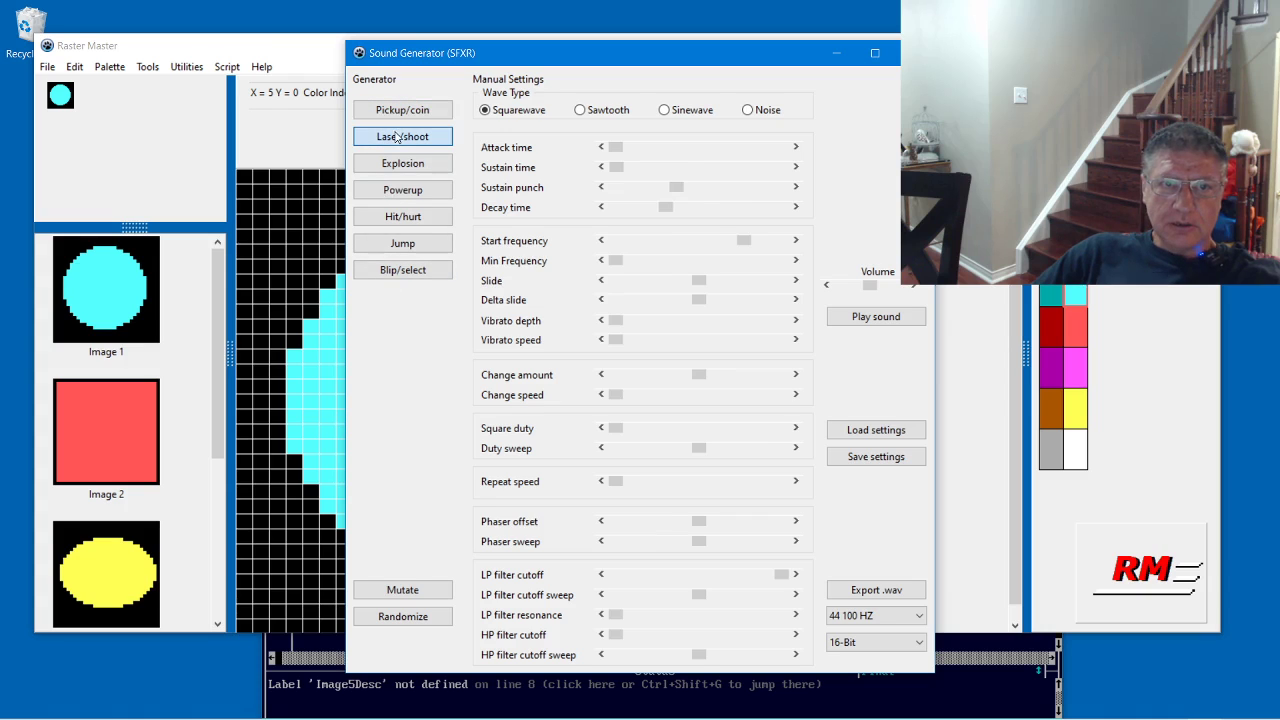
pyautogui.click(402, 163)
pyautogui.click(398, 192)
pyautogui.click(402, 217)
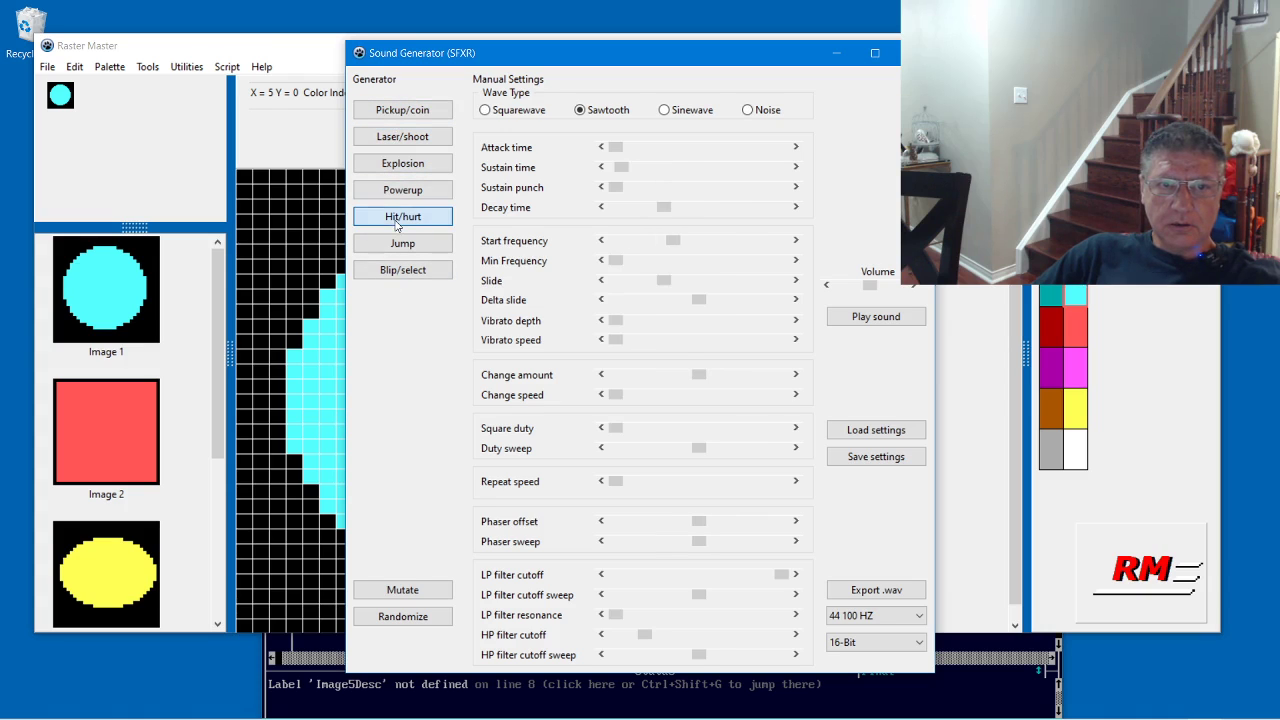
pyautogui.click(402, 243)
pyautogui.click(402, 272)
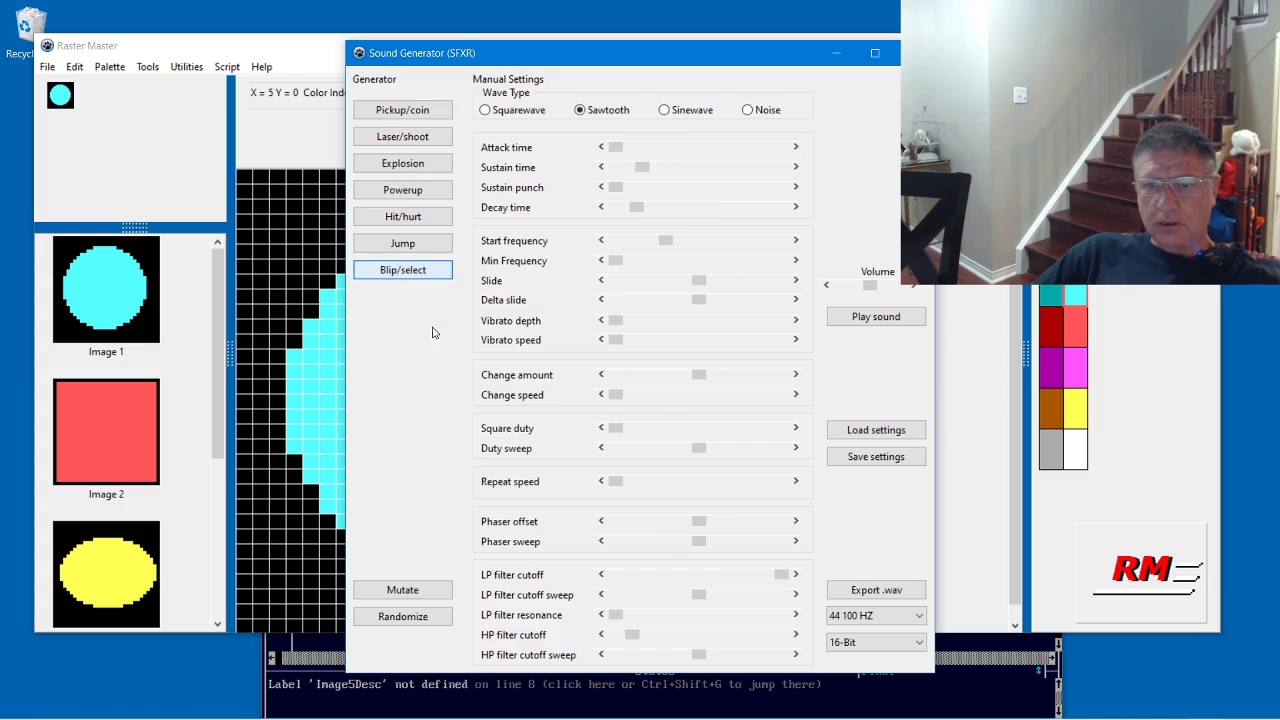
# Step: Start a .wav export but cancel it, play the sound, then close the generator
pyautogui.click(884, 592)
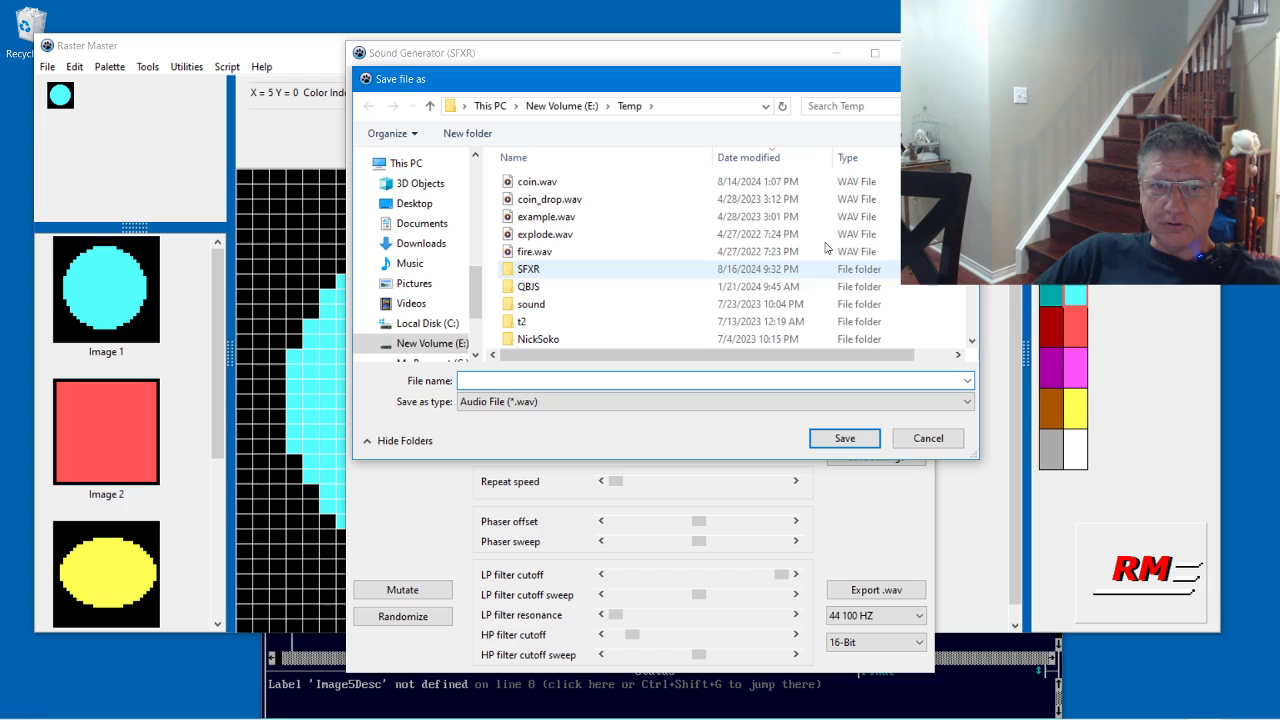
pyautogui.press('Escape')
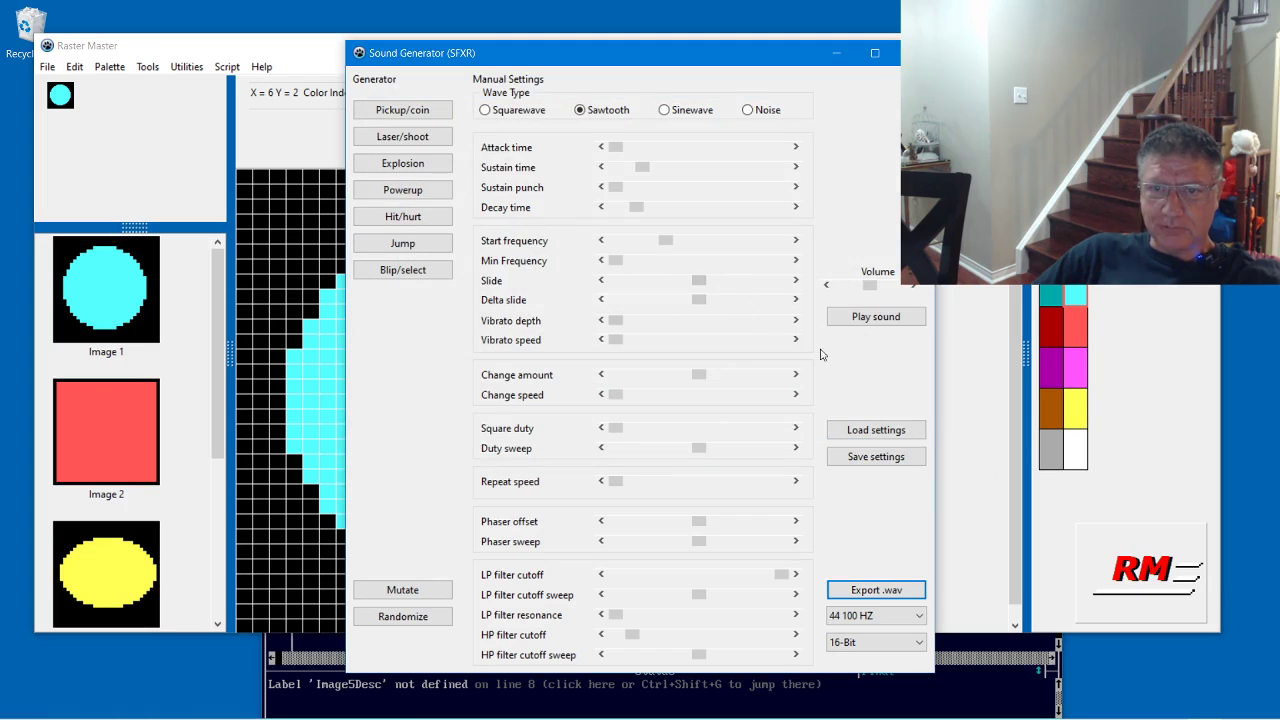
pyautogui.click(872, 317)
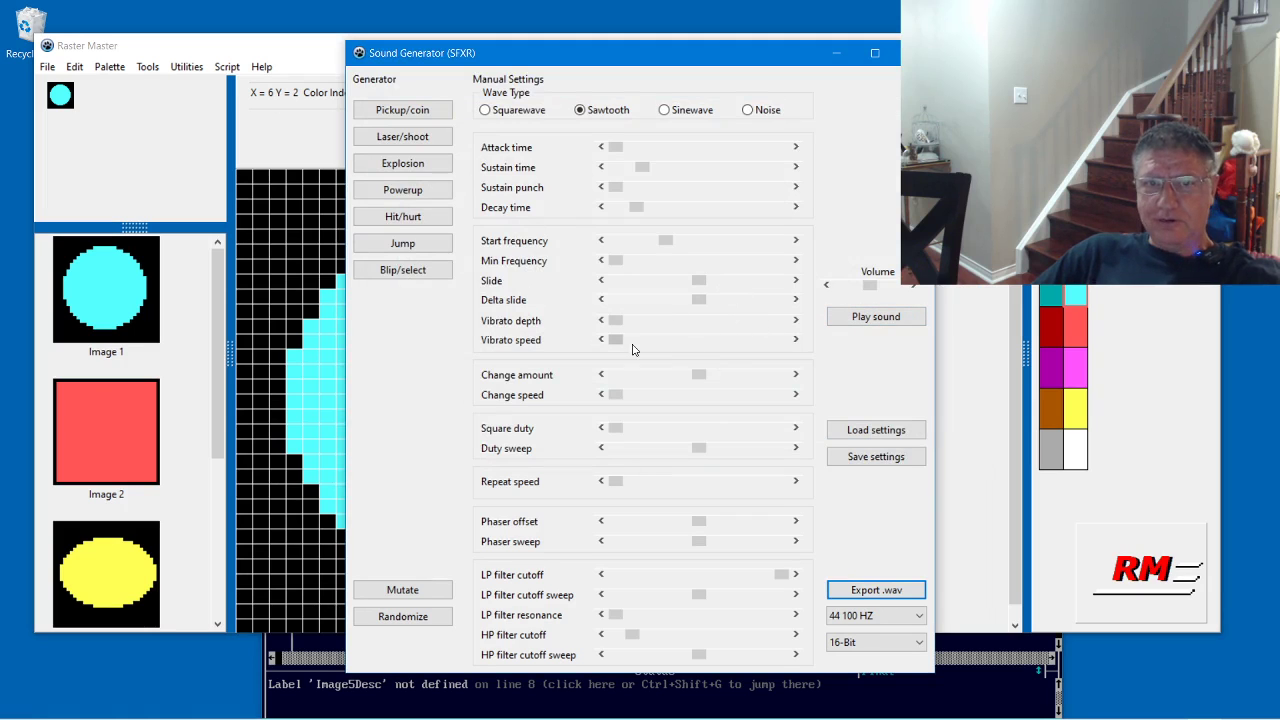
pyautogui.click(912, 53)
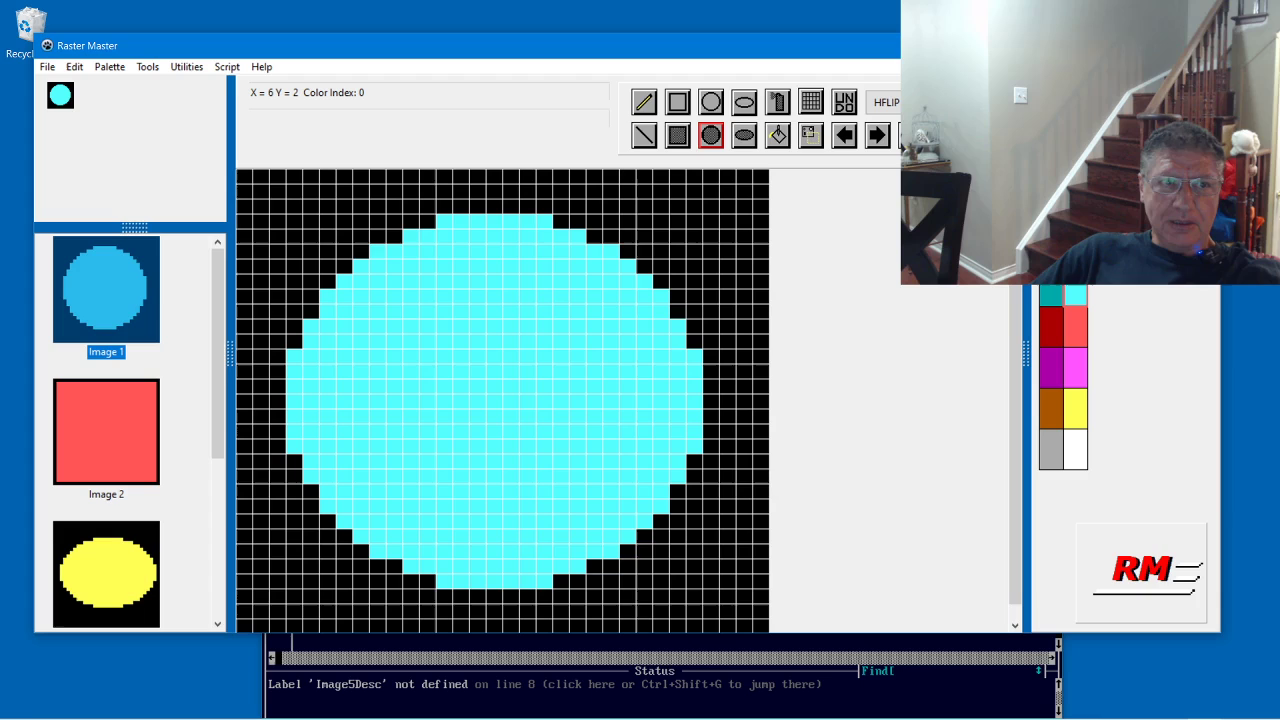
# Step: Open Utilities > Sprite Sheet Export and reposition its window
pyautogui.click(194, 72)
pyautogui.click(206, 122)
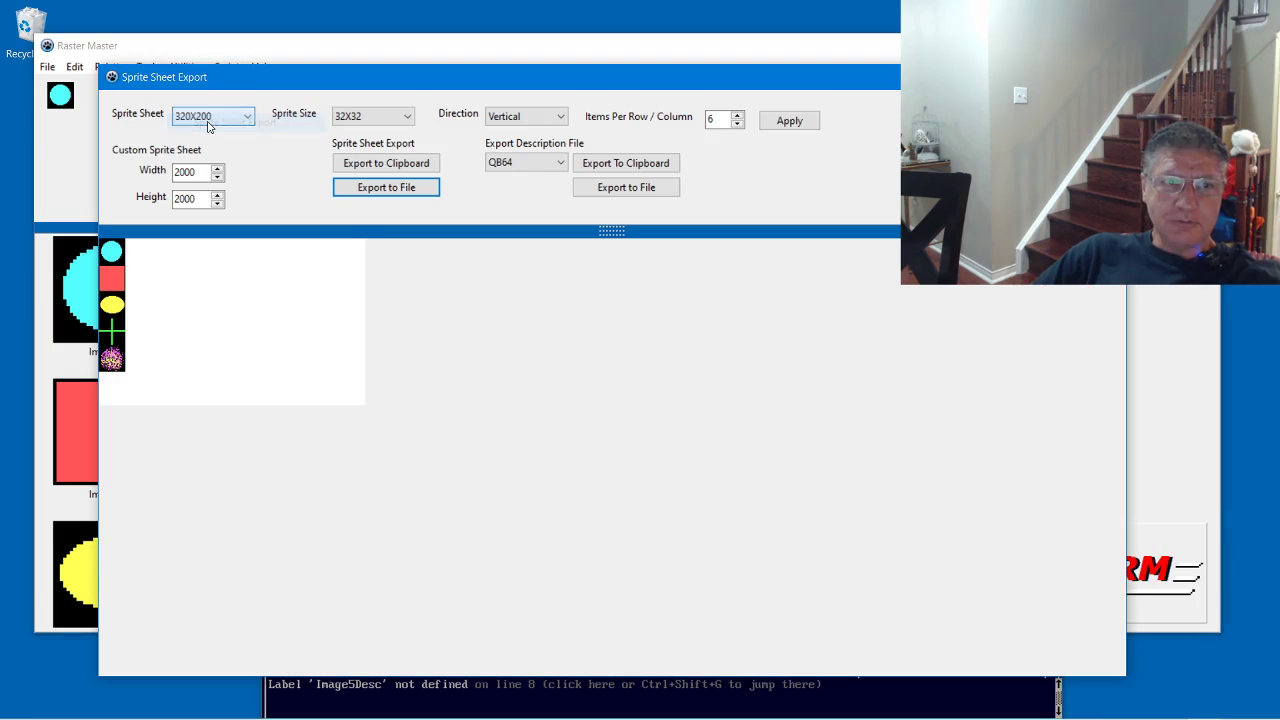
pyautogui.moveTo(232, 80); pyautogui.dragTo(510, 118)
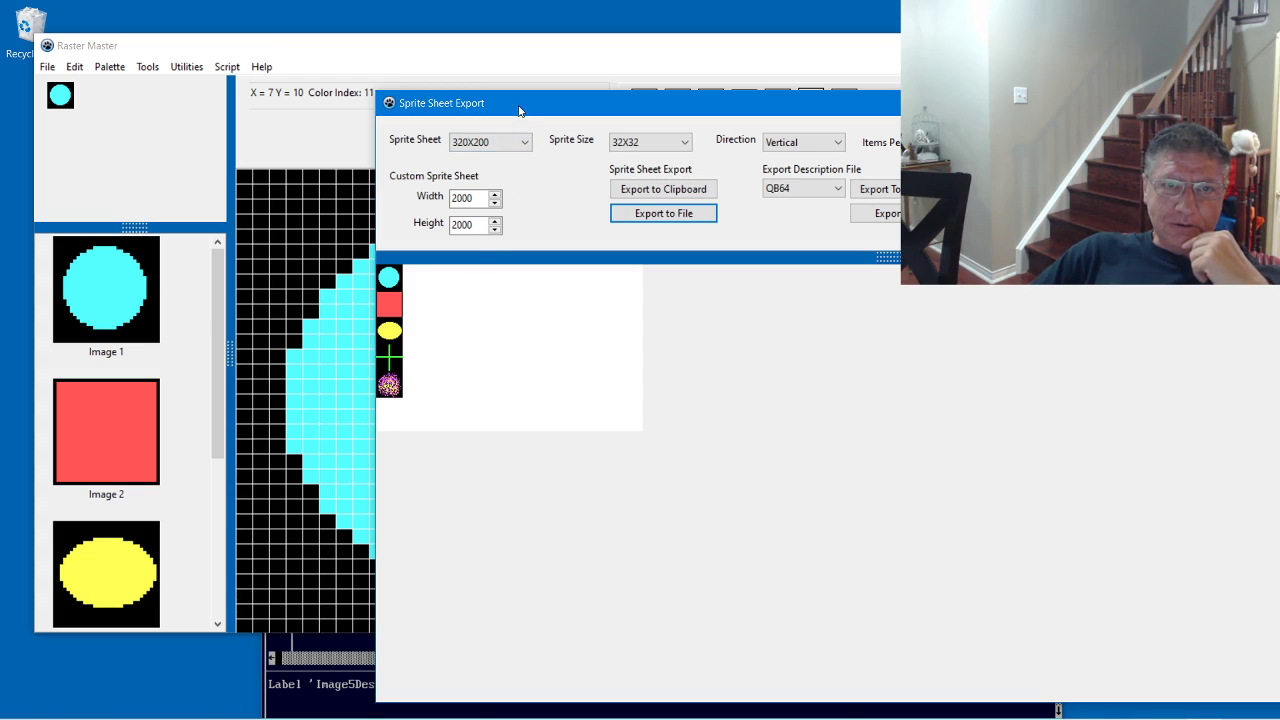
pyautogui.moveTo(520, 108); pyautogui.dragTo(332, 70)
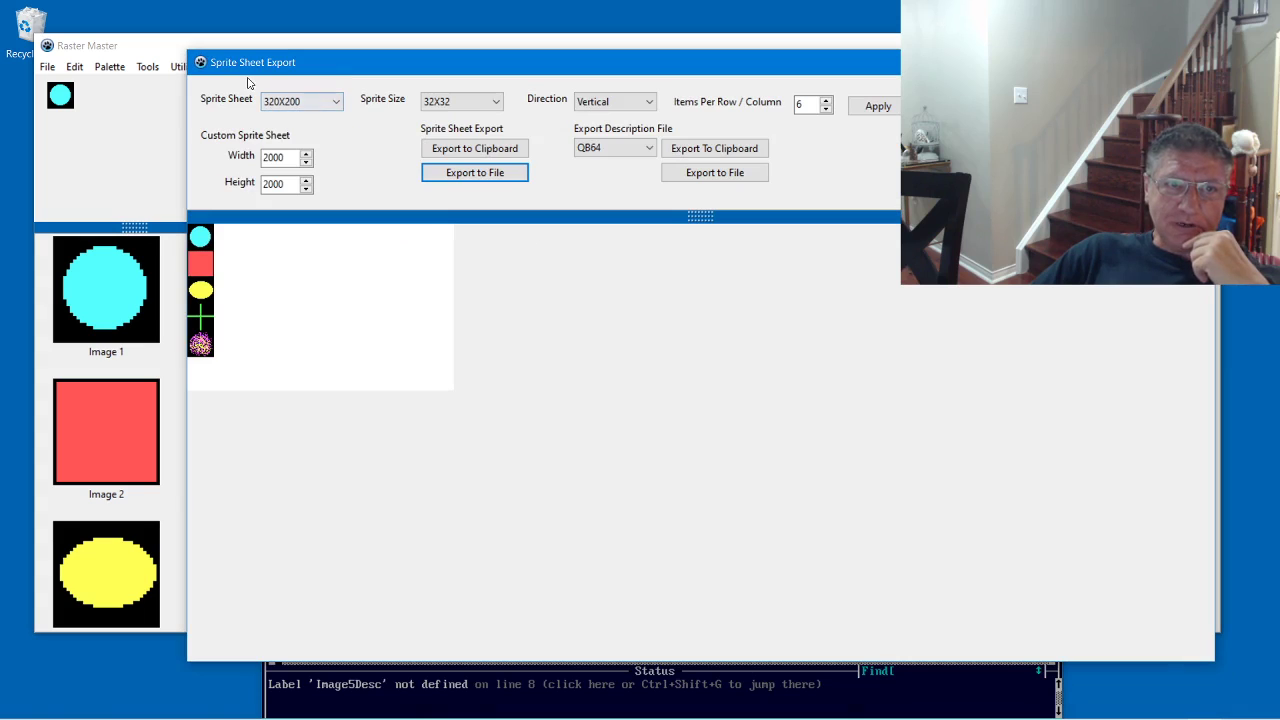
# Step: Try a Custom sheet size, then restore 320X200 with 32X32 sprites
pyautogui.click(263, 106)
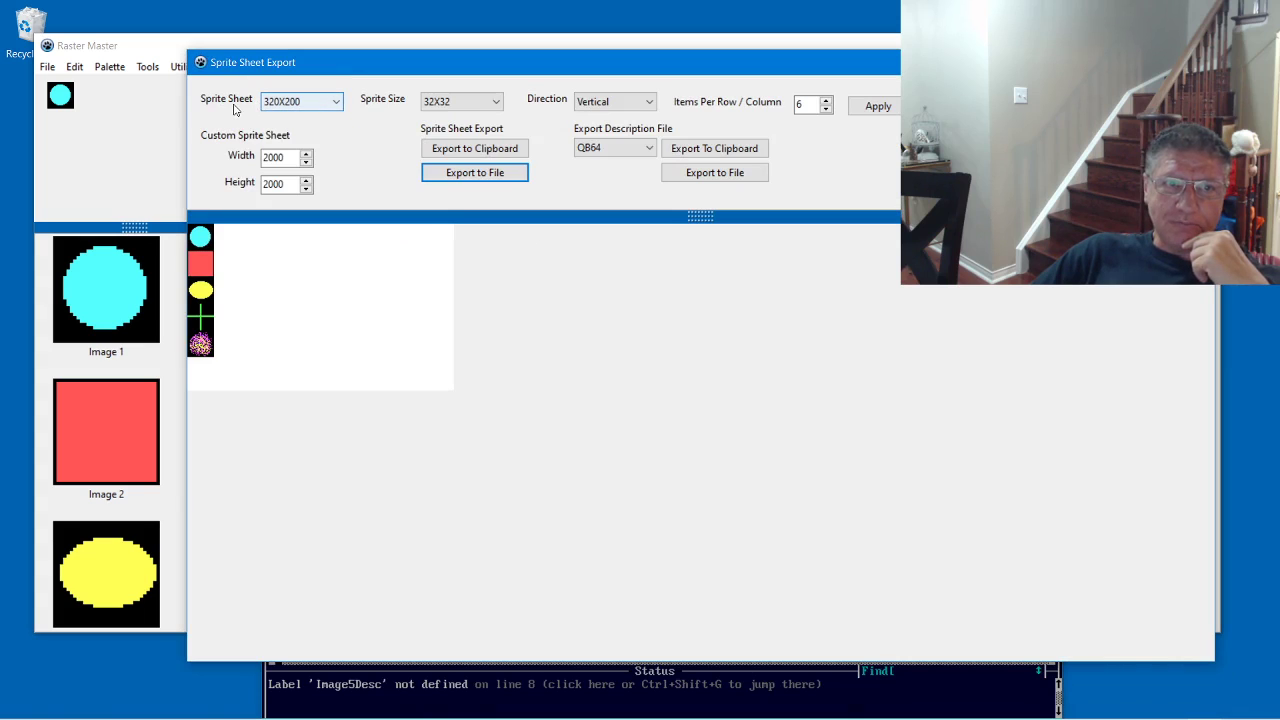
pyautogui.click(304, 110)
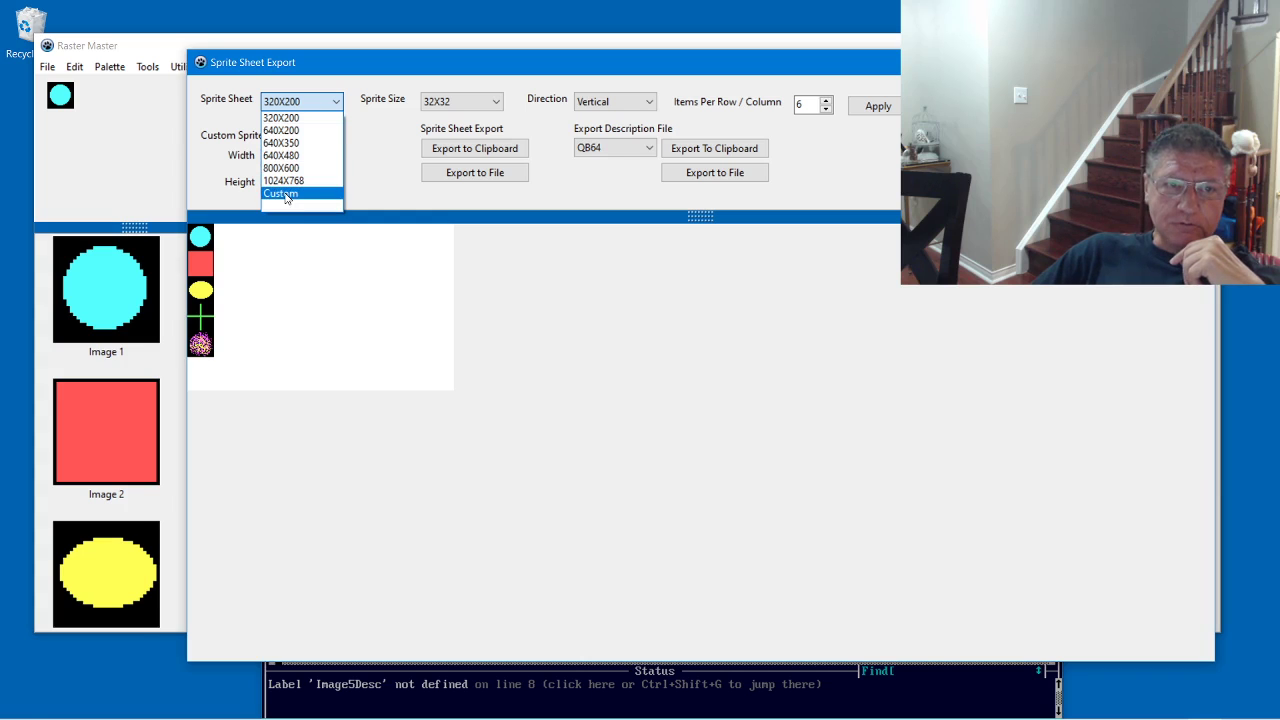
pyautogui.click(286, 196)
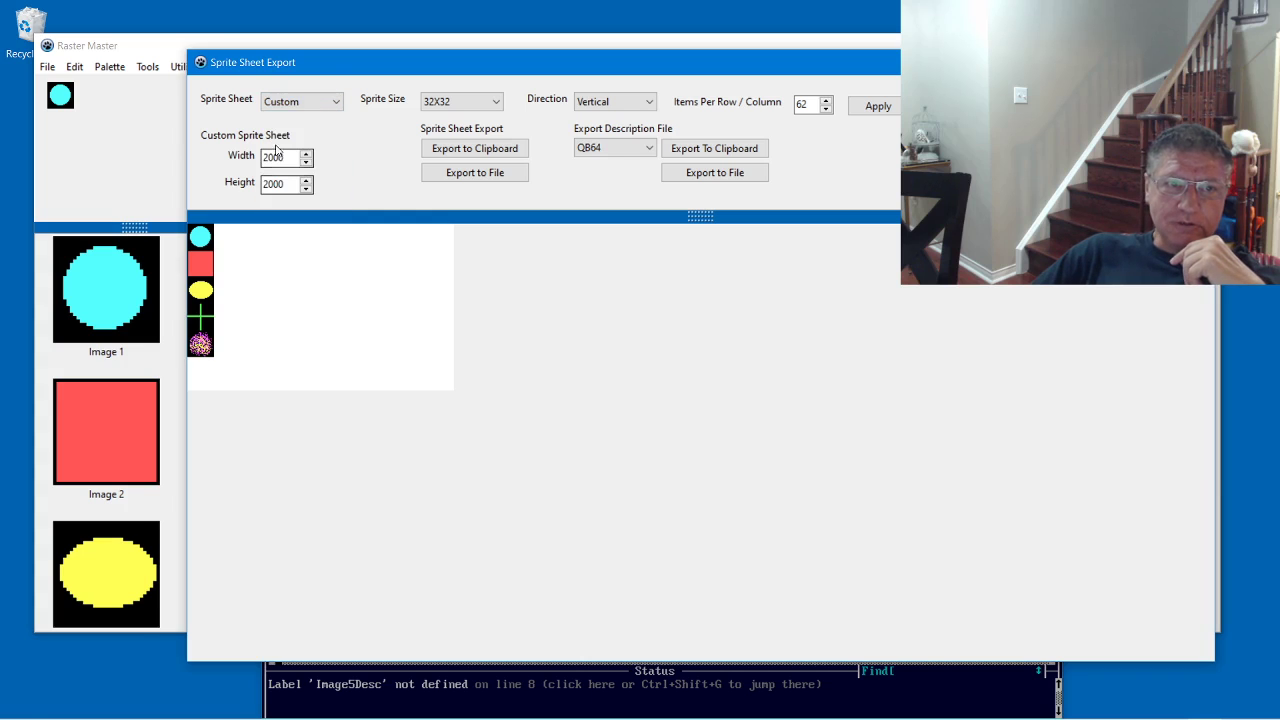
pyautogui.click(317, 104)
pyautogui.click(298, 119)
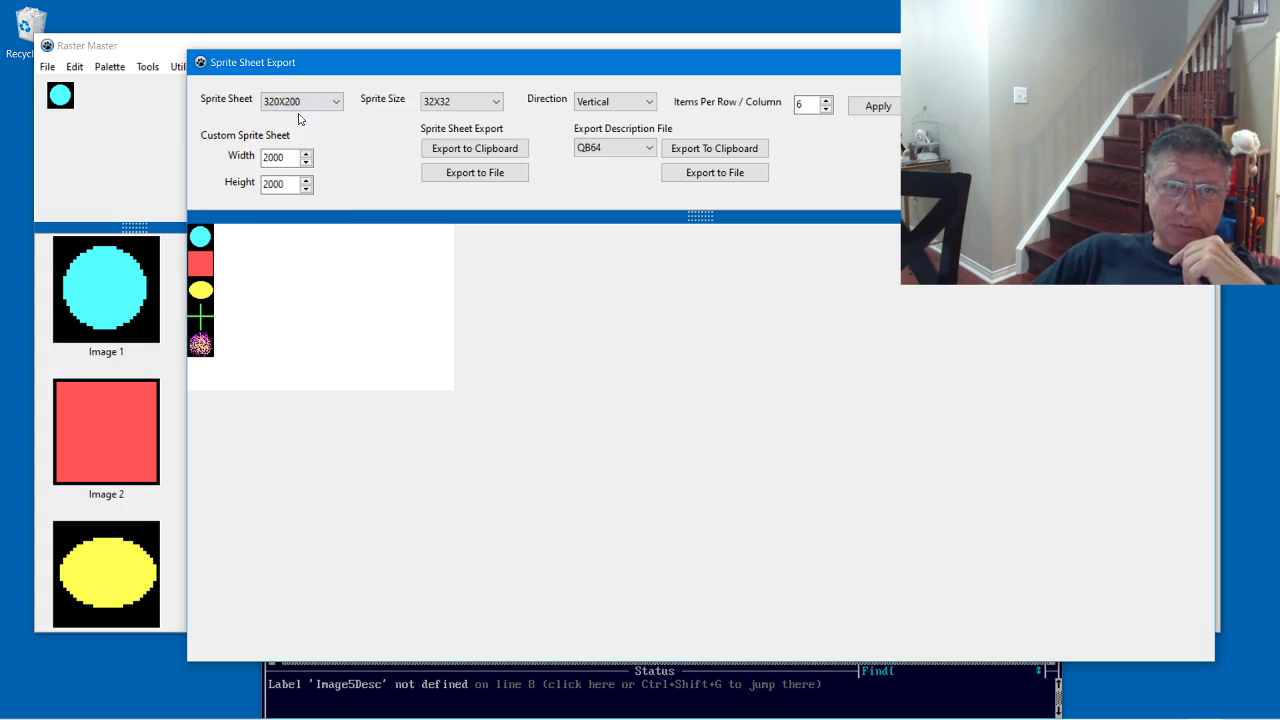
pyautogui.click(432, 104)
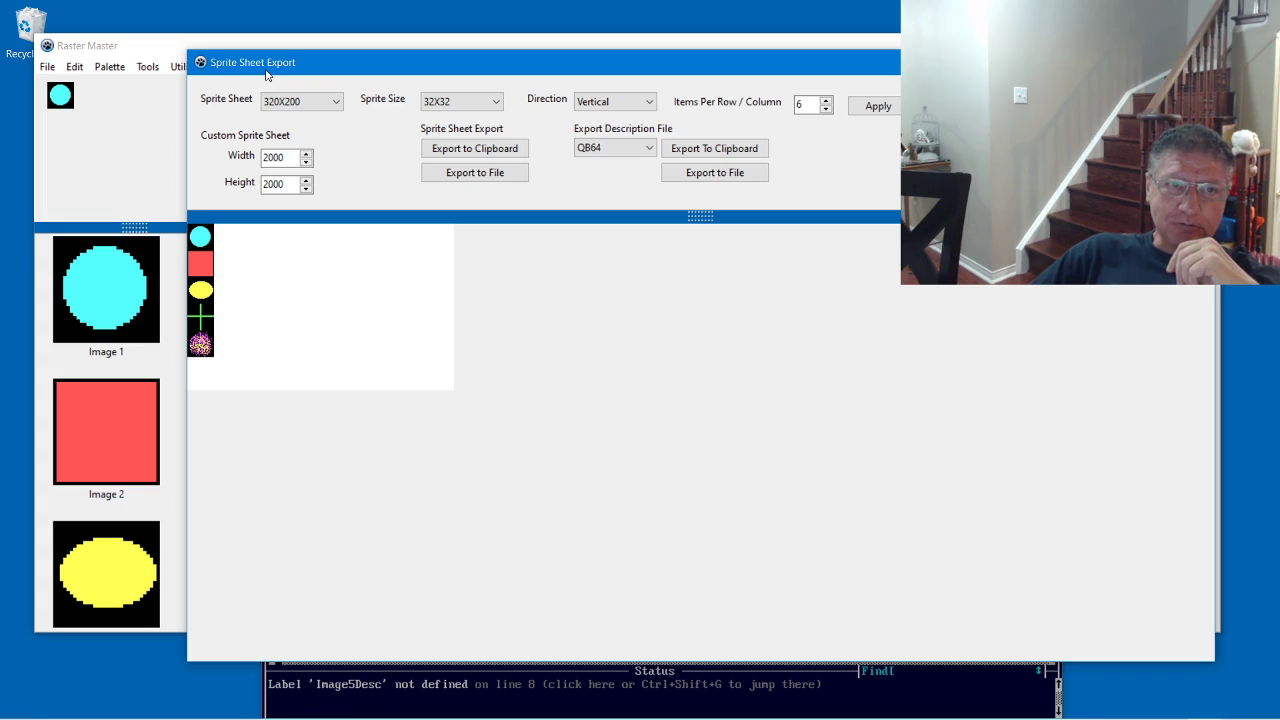
pyautogui.moveTo(269, 66); pyautogui.dragTo(571, 257)
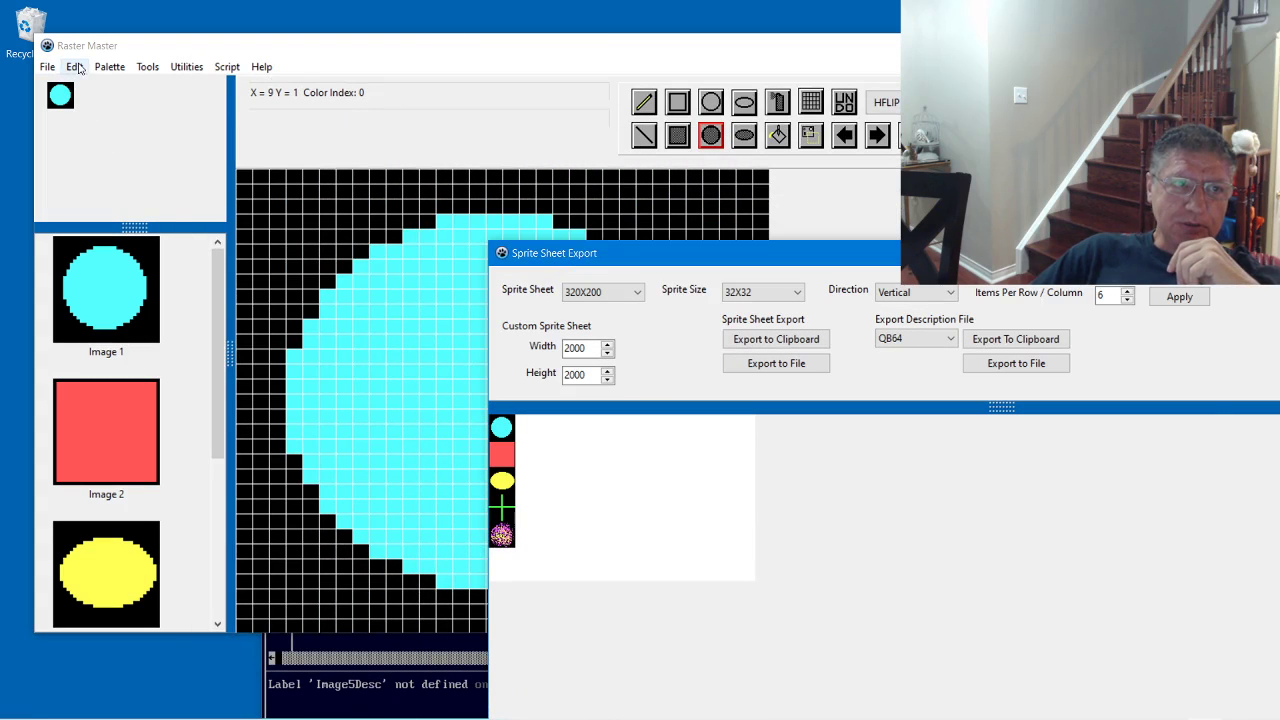
pyautogui.click(47, 66)
pyautogui.moveTo(75, 67)
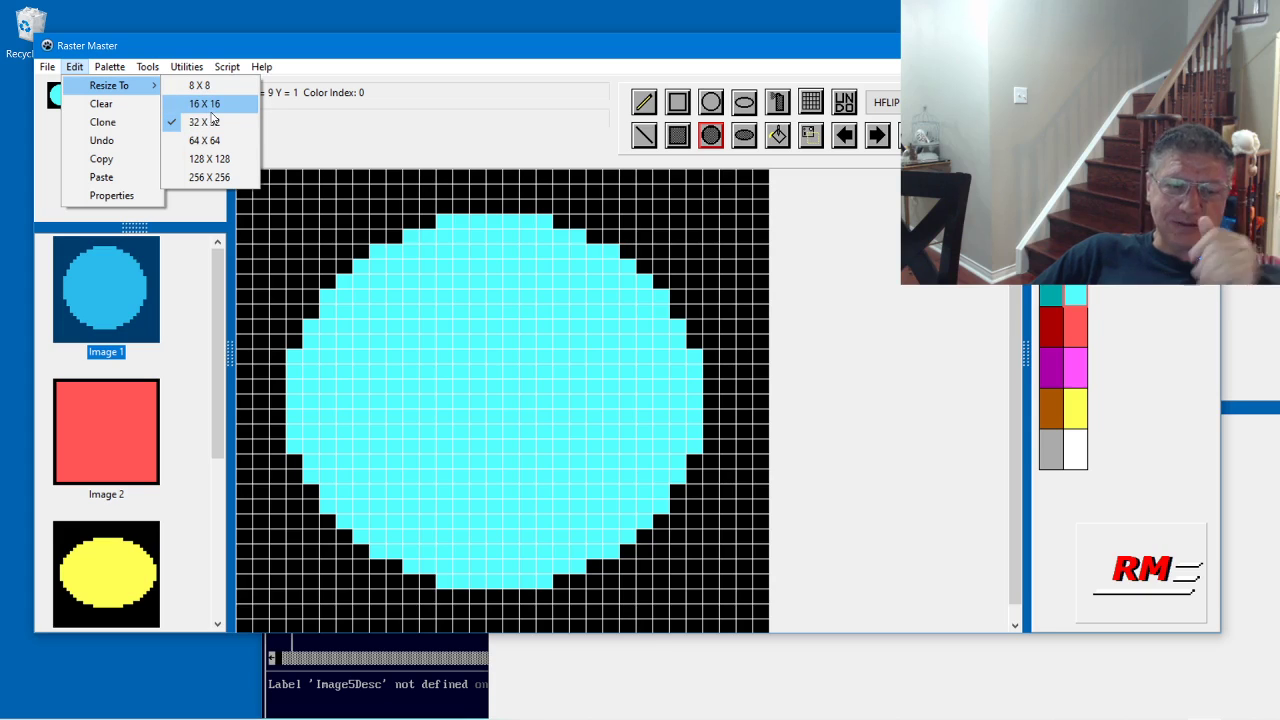
pyautogui.moveTo(227, 68)
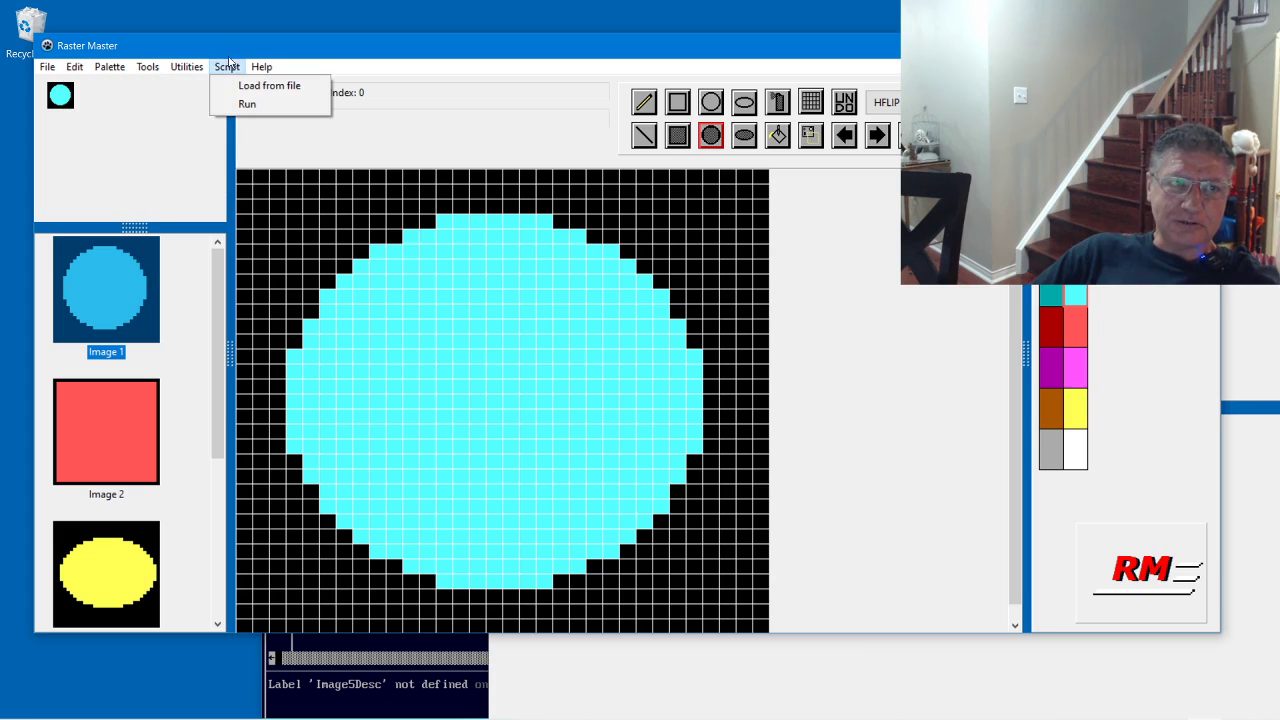
pyautogui.click(765, 700)
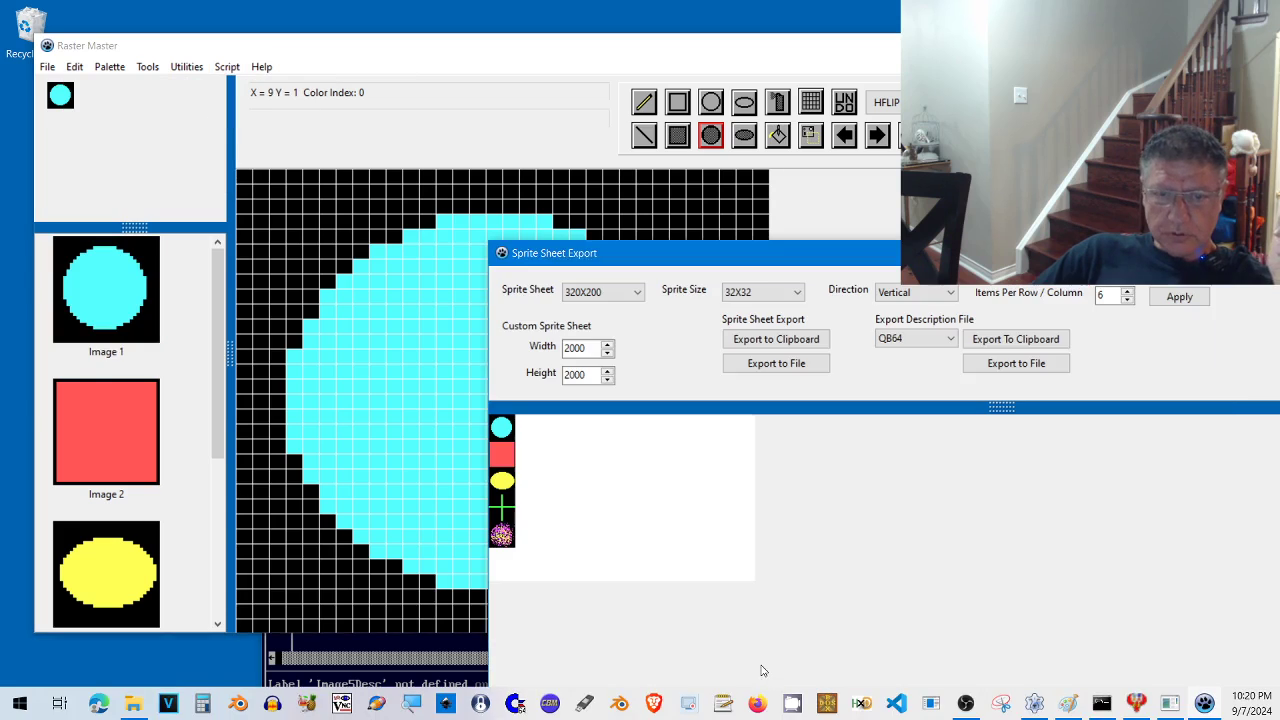
# Step: Lay the sprites out horizontally with 3 items per row and apply it to the preview
pyautogui.moveTo(676, 260); pyautogui.dragTo(318, 145)
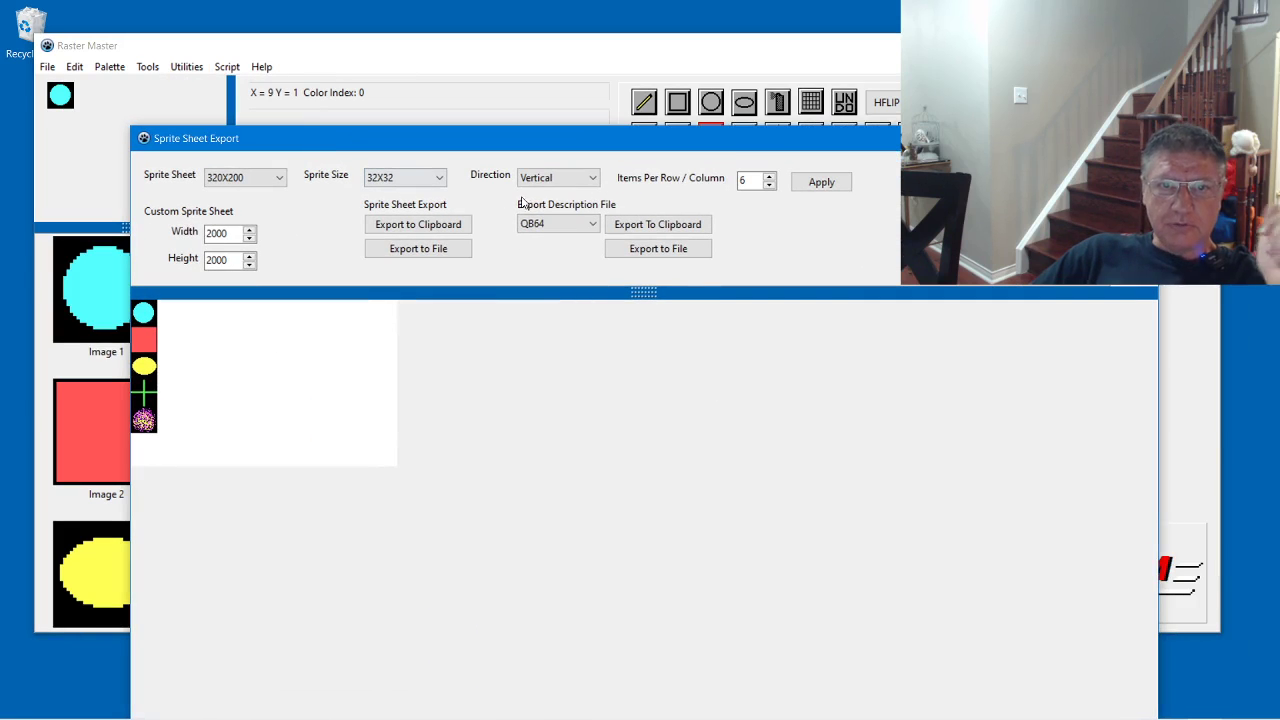
pyautogui.click(558, 180)
pyautogui.click(552, 194)
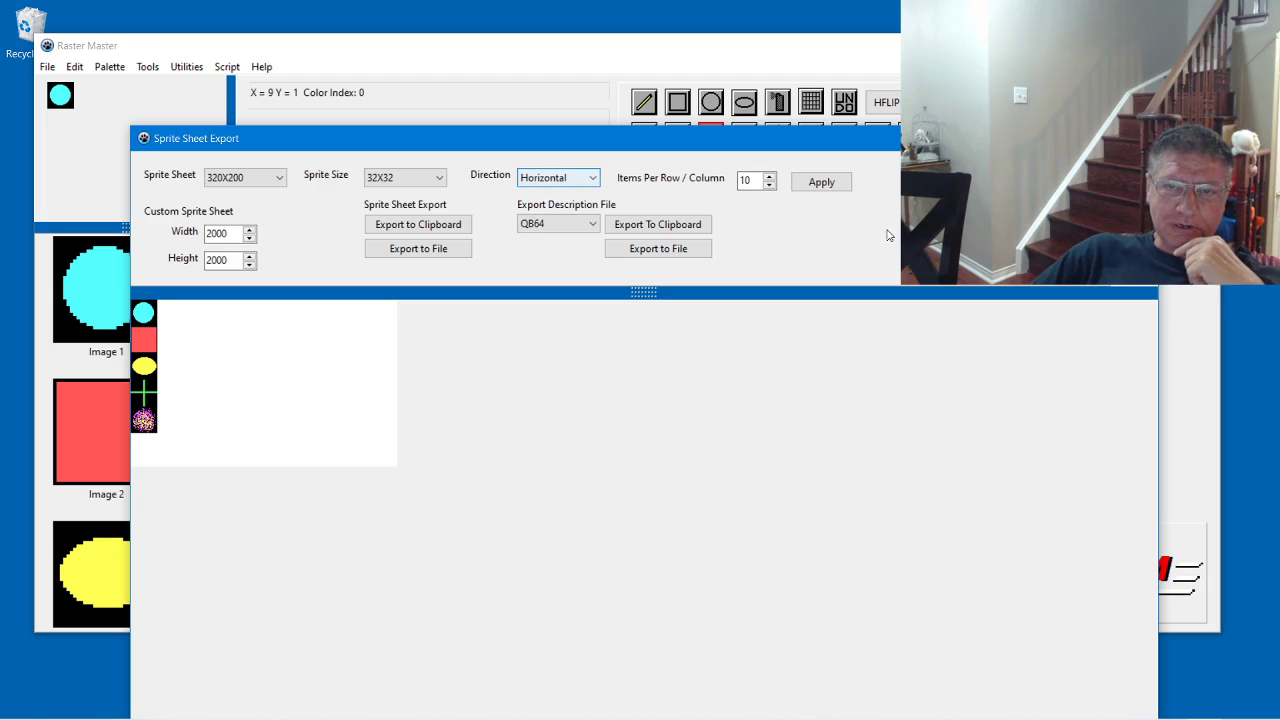
pyautogui.click(818, 188)
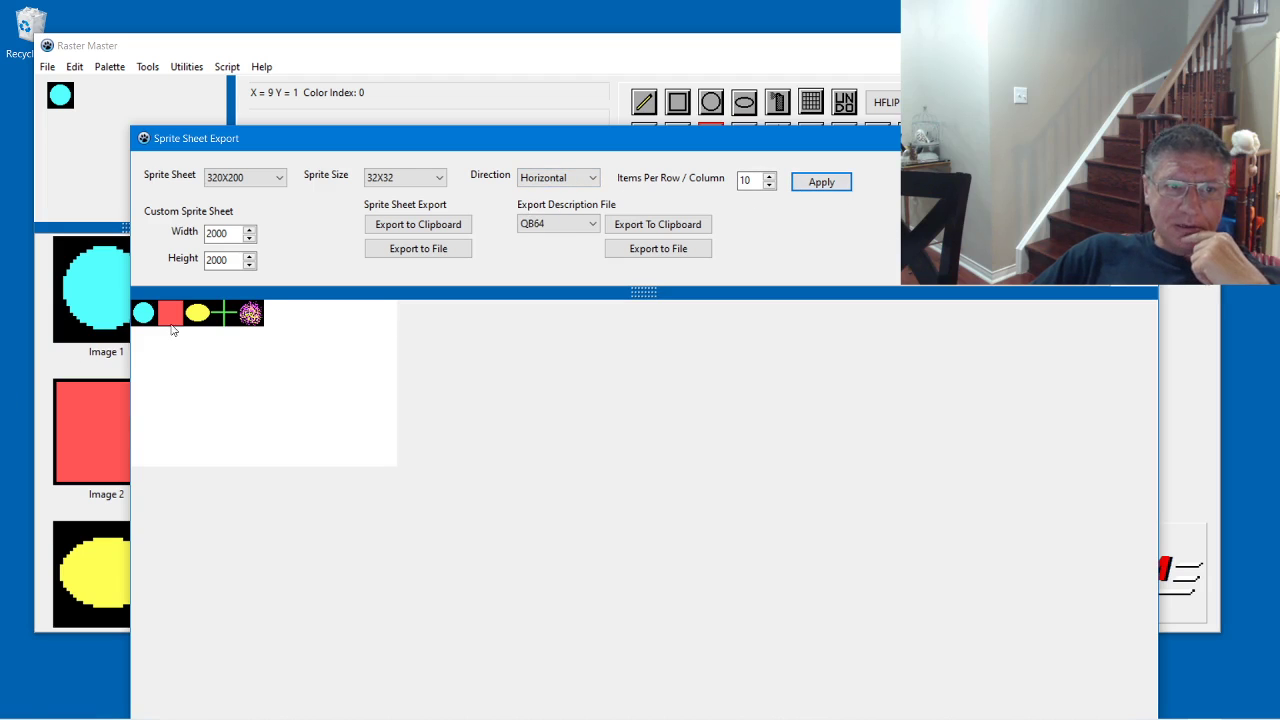
pyautogui.click(768, 186)
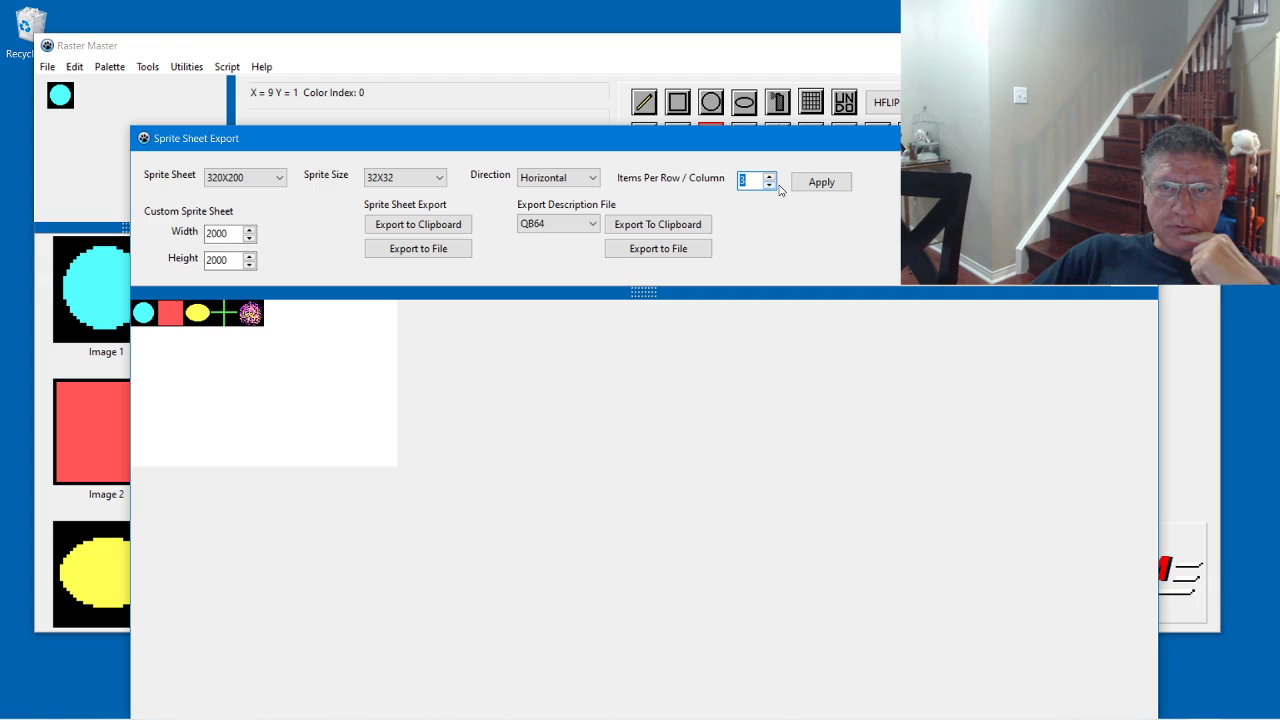
pyautogui.click(821, 182)
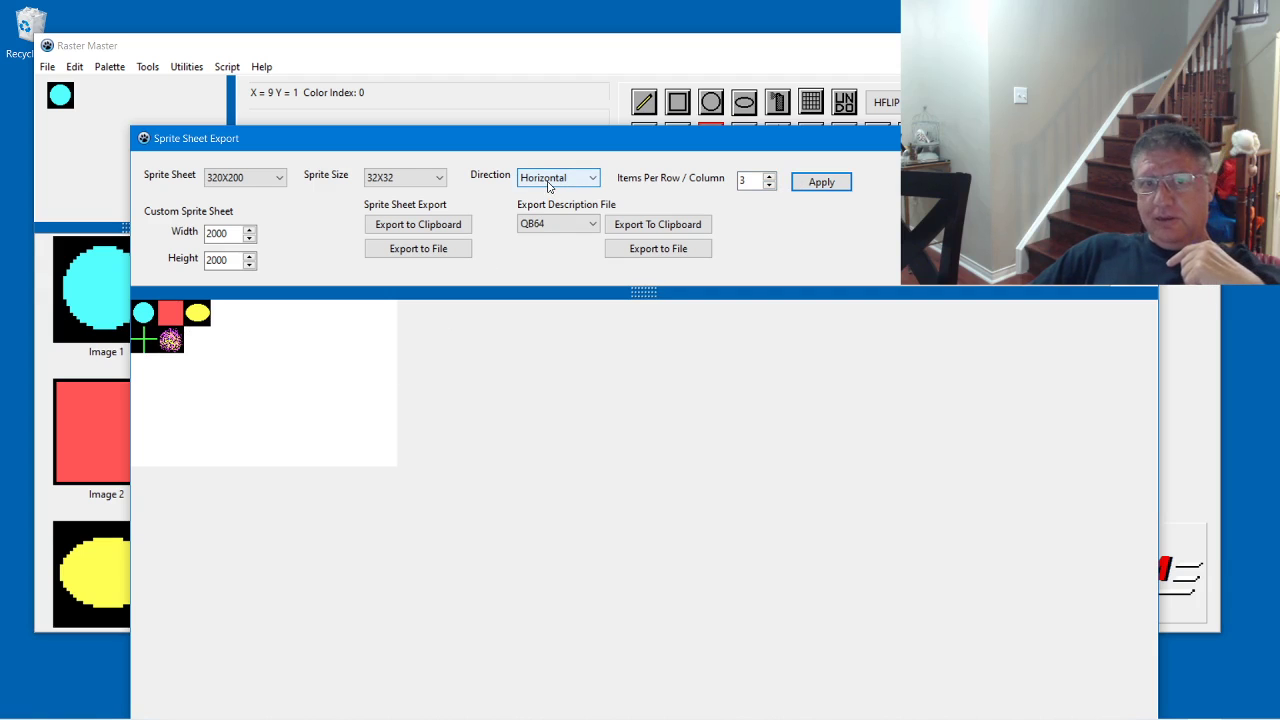
# Step: Save the sheet over E:\Temp\spritesheet.png, confirming the replace, and copy it to the clipboard
pyautogui.click(414, 257)
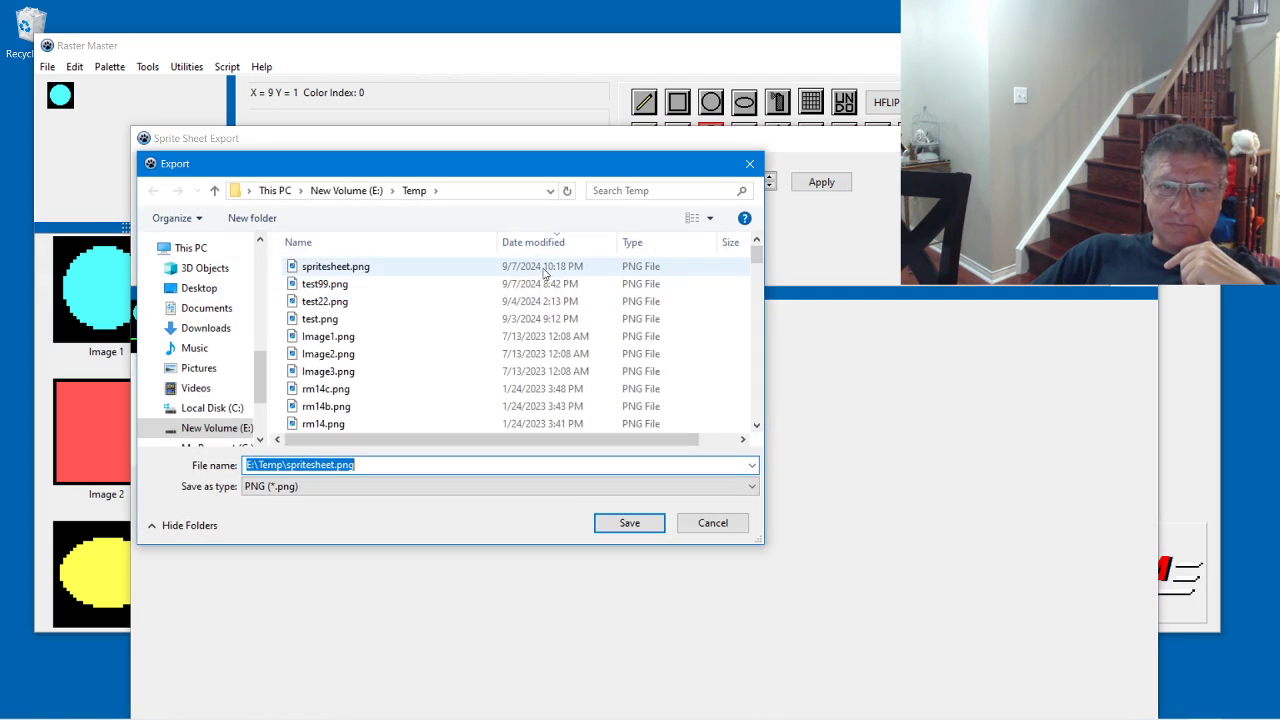
pyautogui.click(380, 268)
pyautogui.click(623, 527)
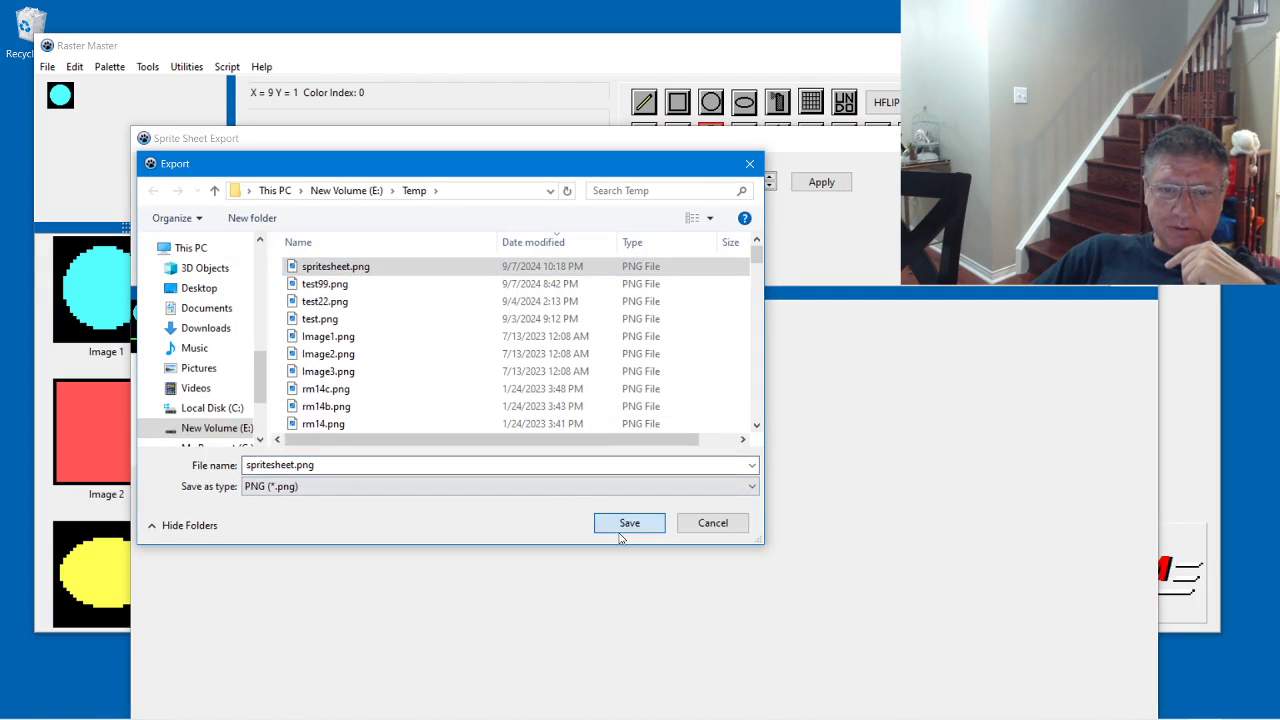
pyautogui.click(684, 373)
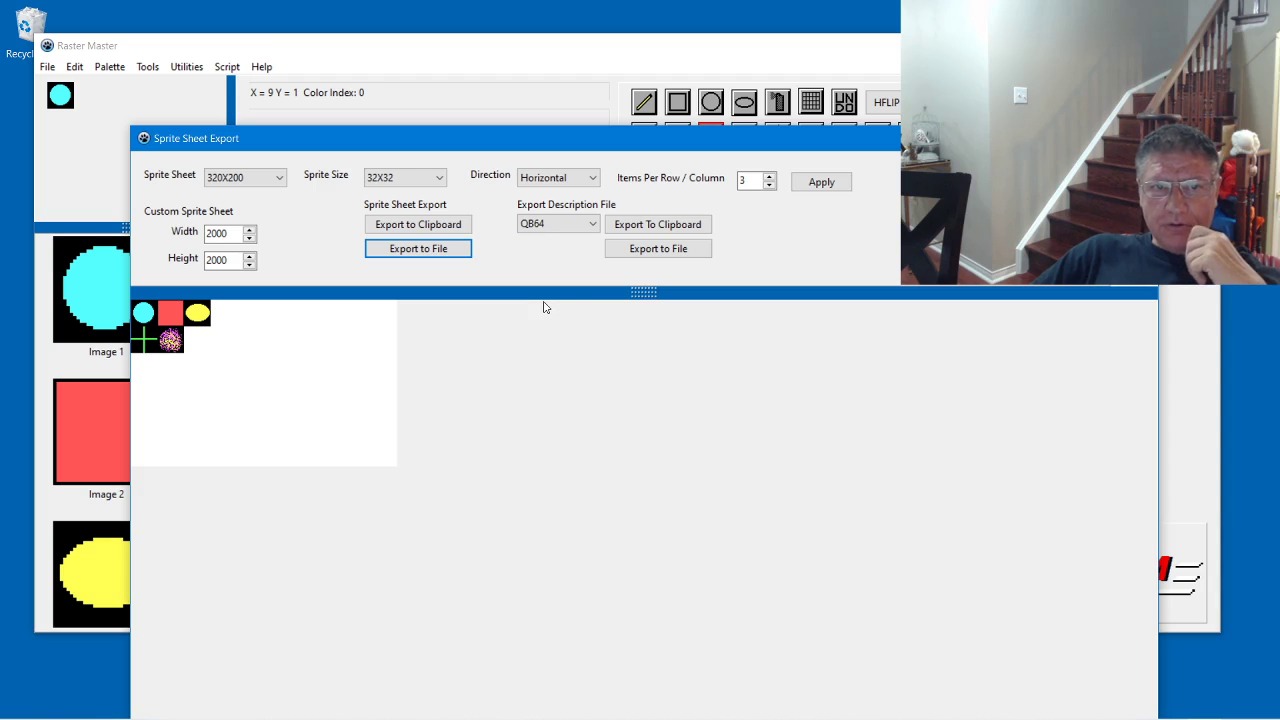
pyautogui.click(445, 226)
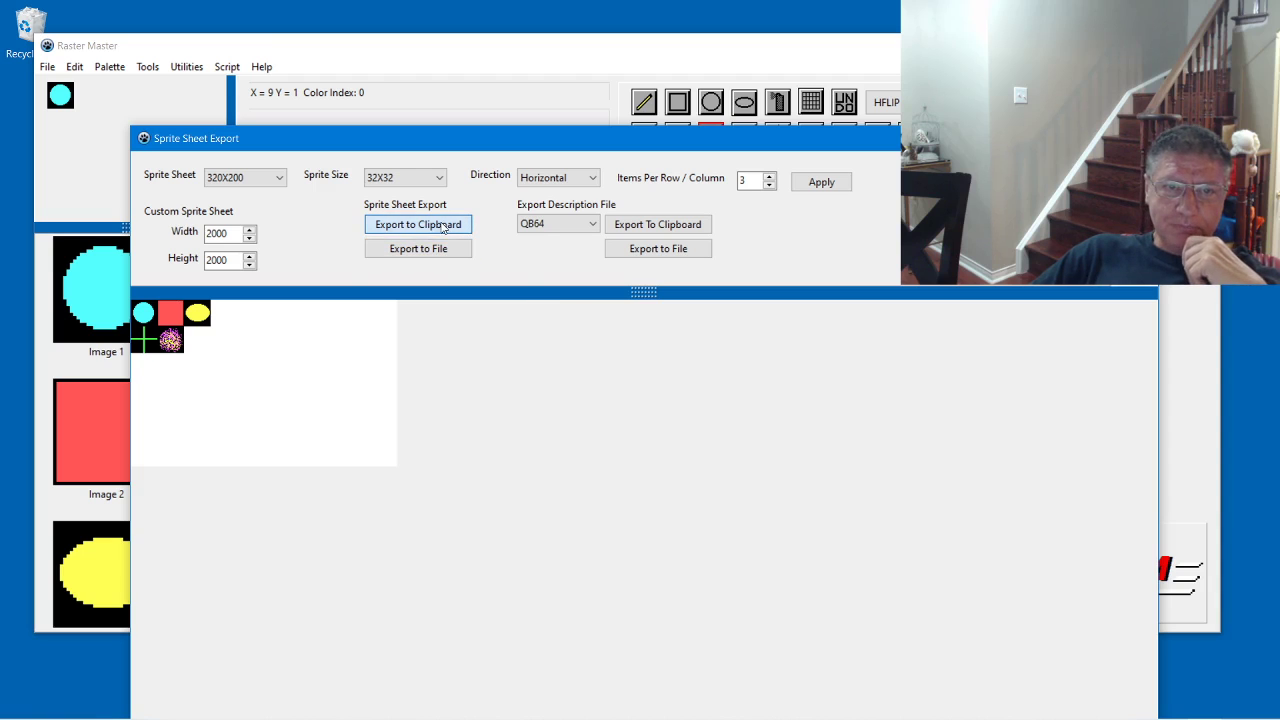
# Step: Paste the copied sprite sheet into Paint's canvas
pyautogui.moveTo(876, 717)
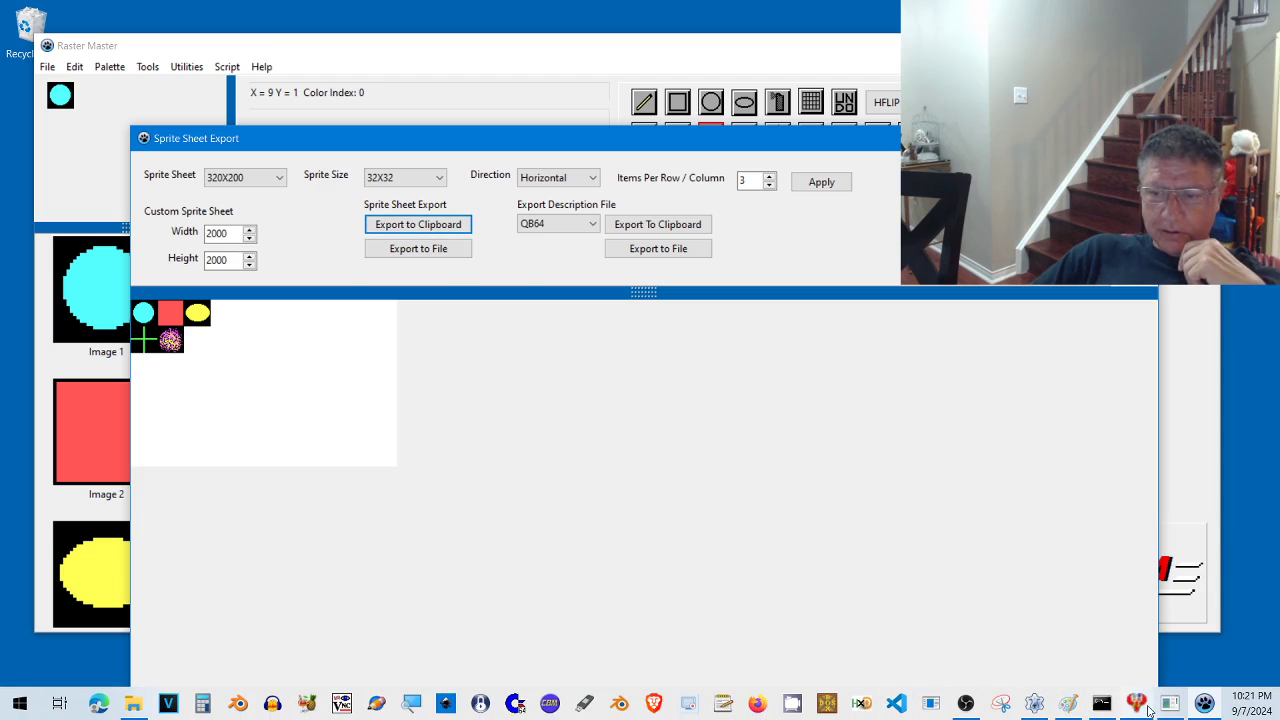
pyautogui.click(1069, 704)
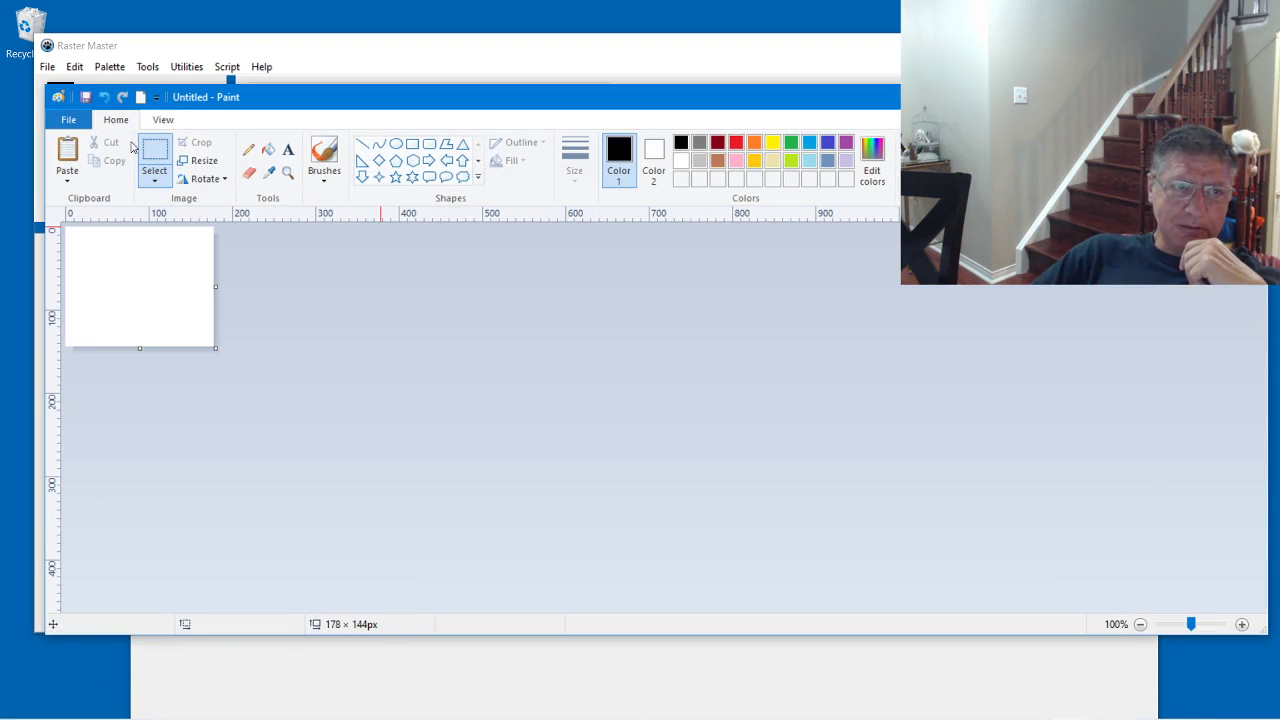
pyautogui.click(66, 171)
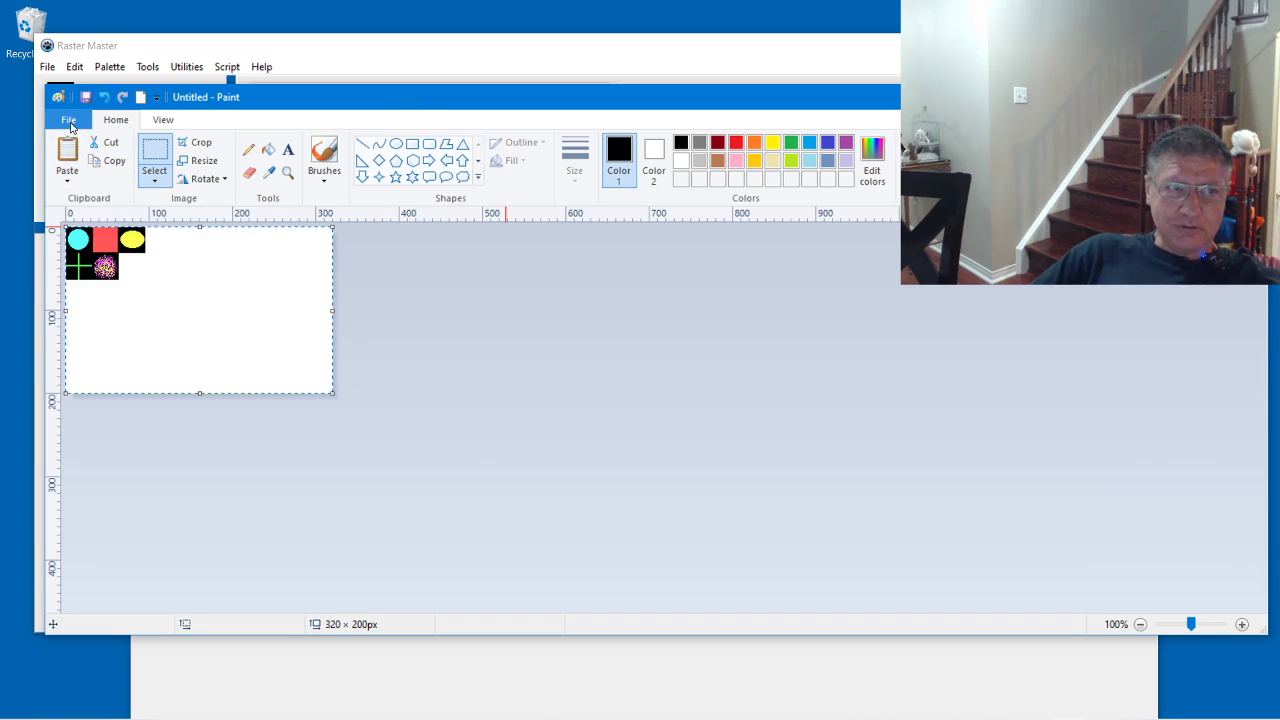
# Step: Check Paint's Save as formats, cancel without saving, and return to Raster Master
pyautogui.click(68, 119)
pyautogui.click(98, 266)
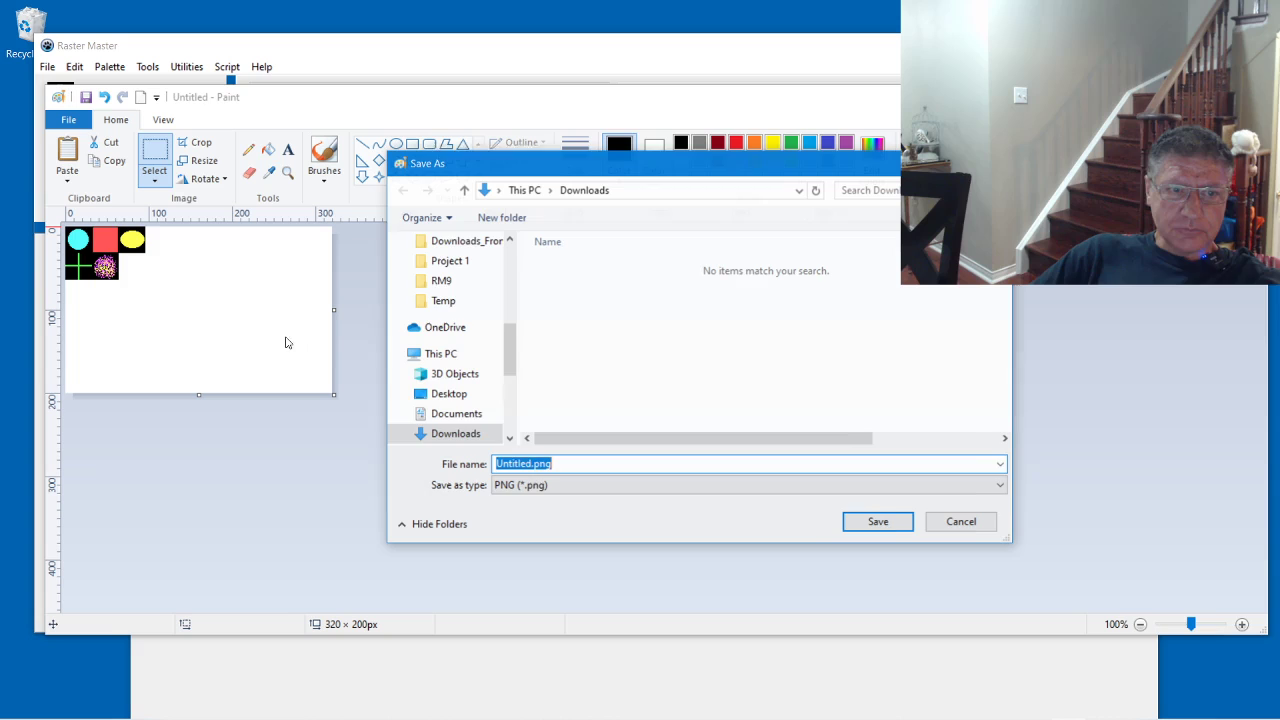
pyautogui.click(661, 486)
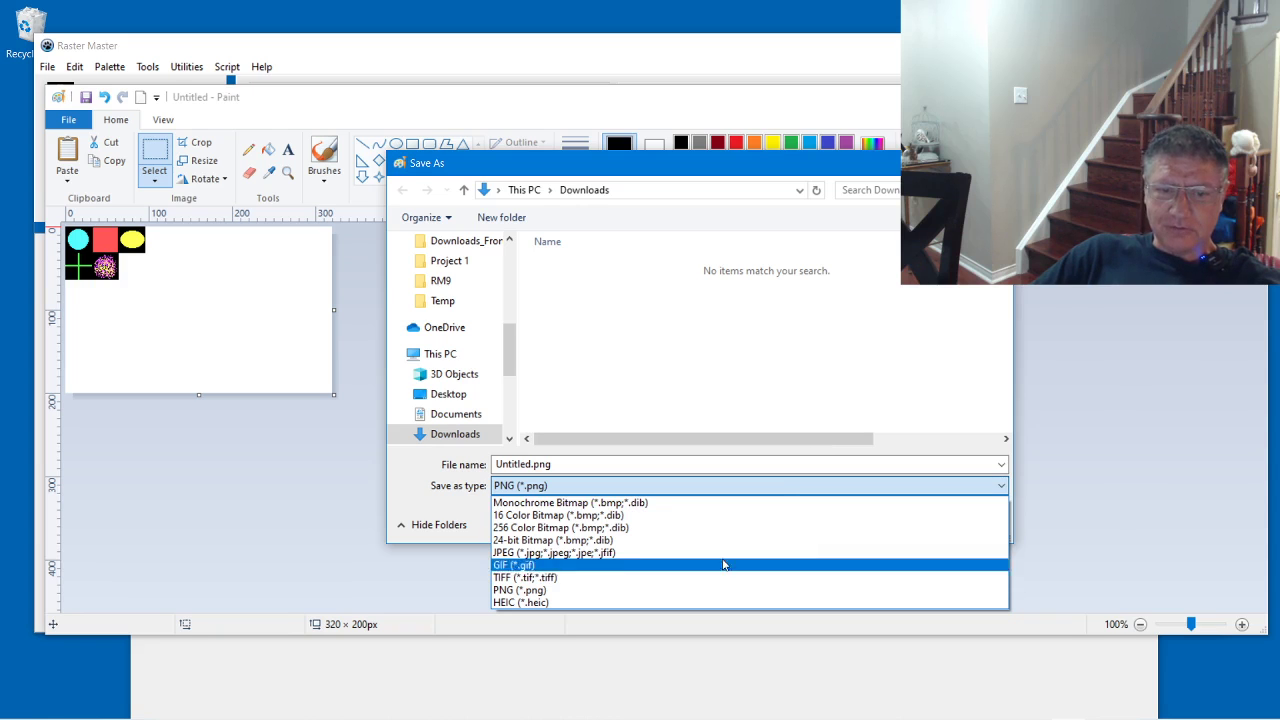
pyautogui.press('Escape')
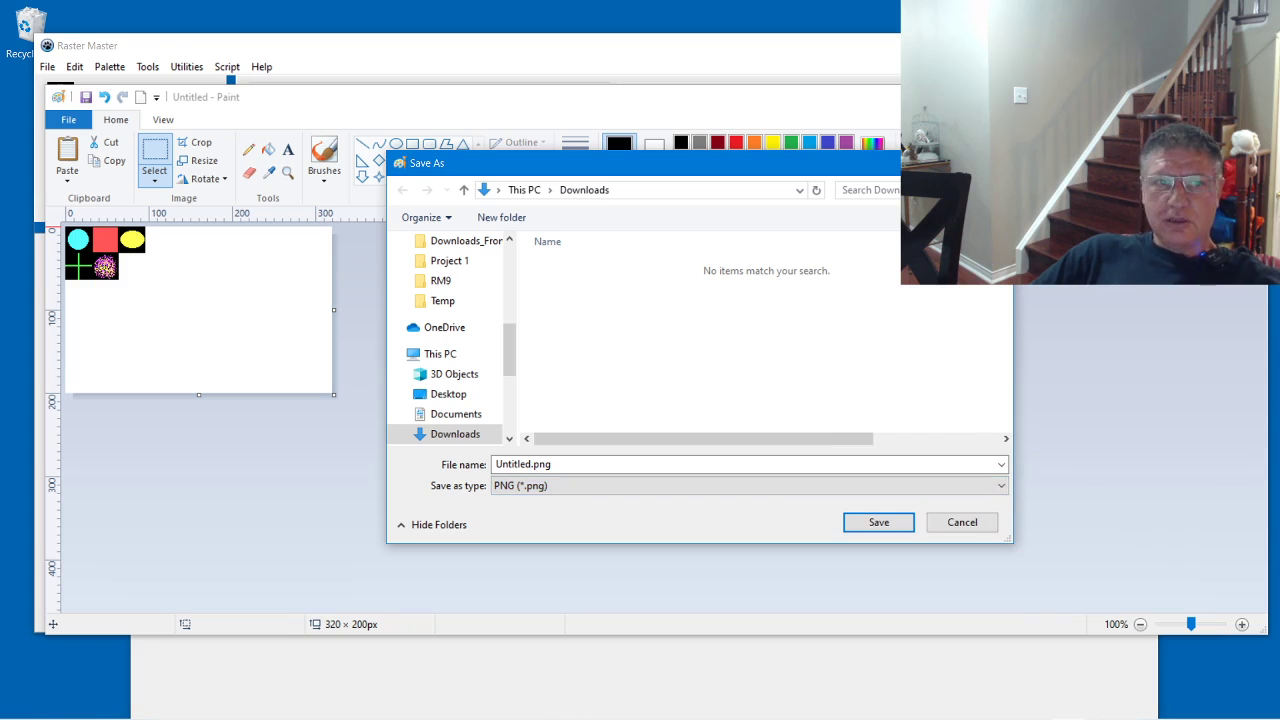
pyautogui.click(963, 522)
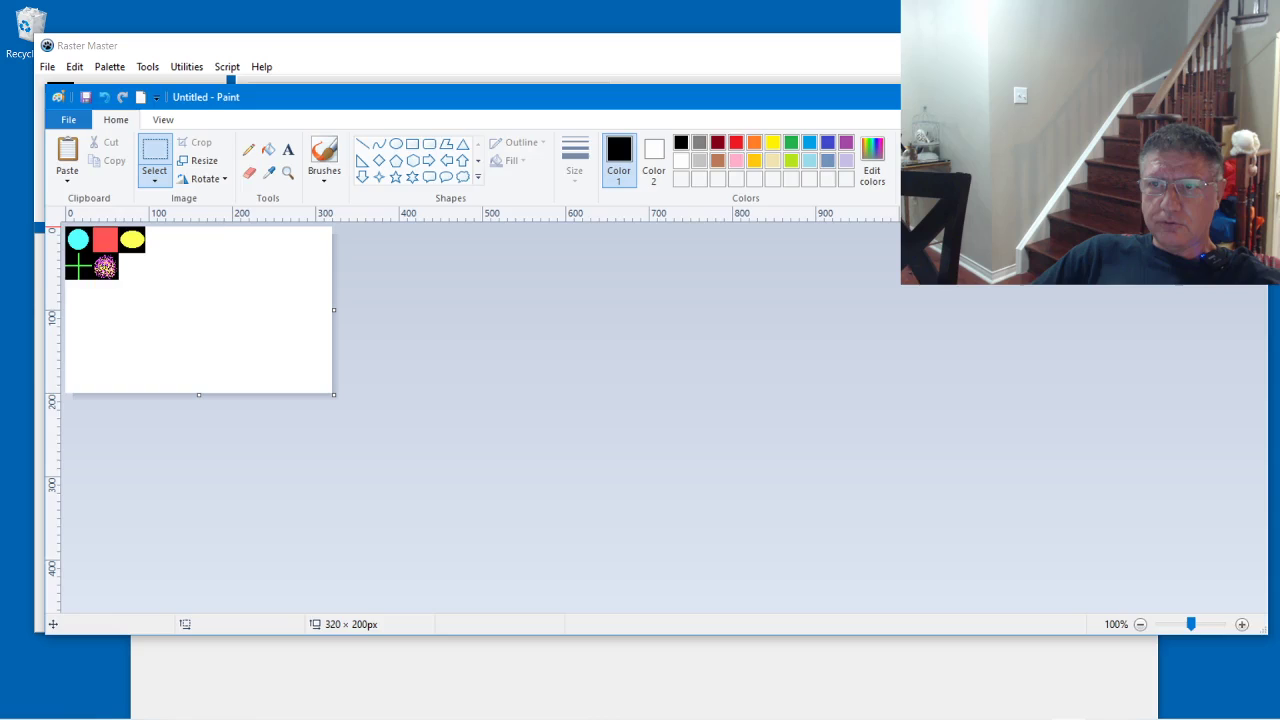
pyautogui.hotkey('alt', 'Tab')
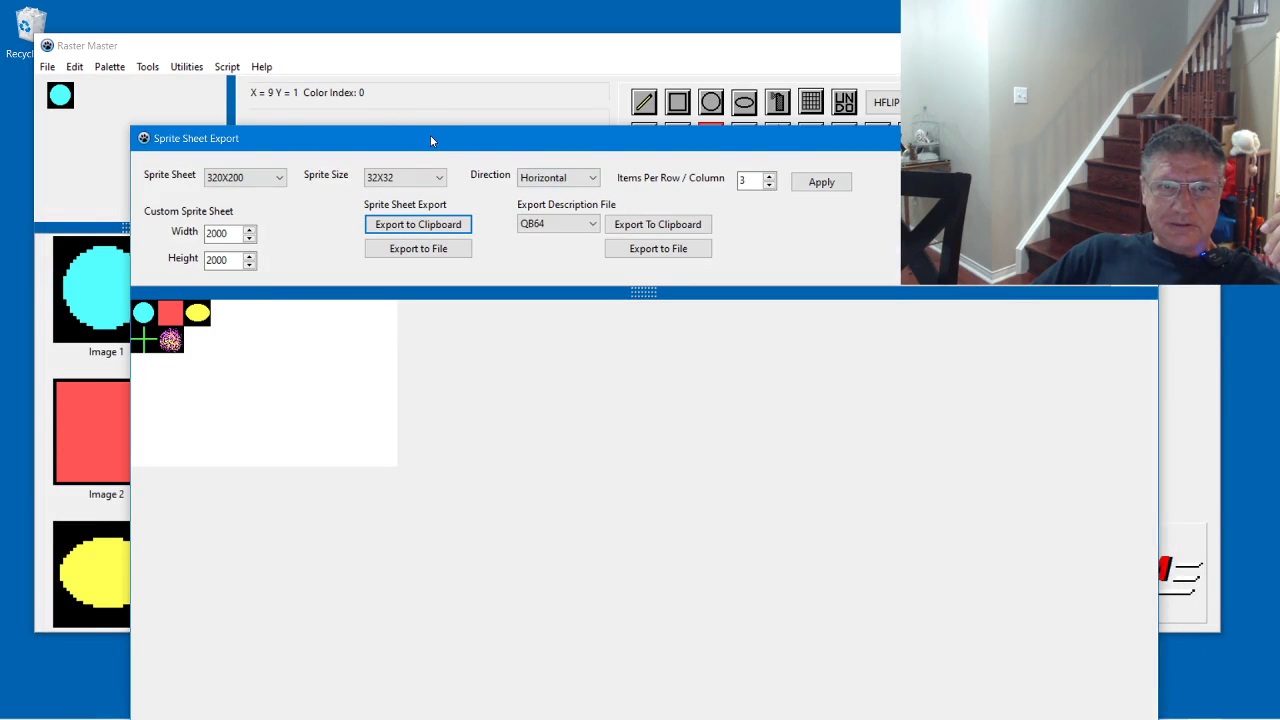
# Step: Copy the QB64 sprite description data to the clipboard and switch to the QB64 editor
pyautogui.moveTo(430, 135); pyautogui.dragTo(410, 77)
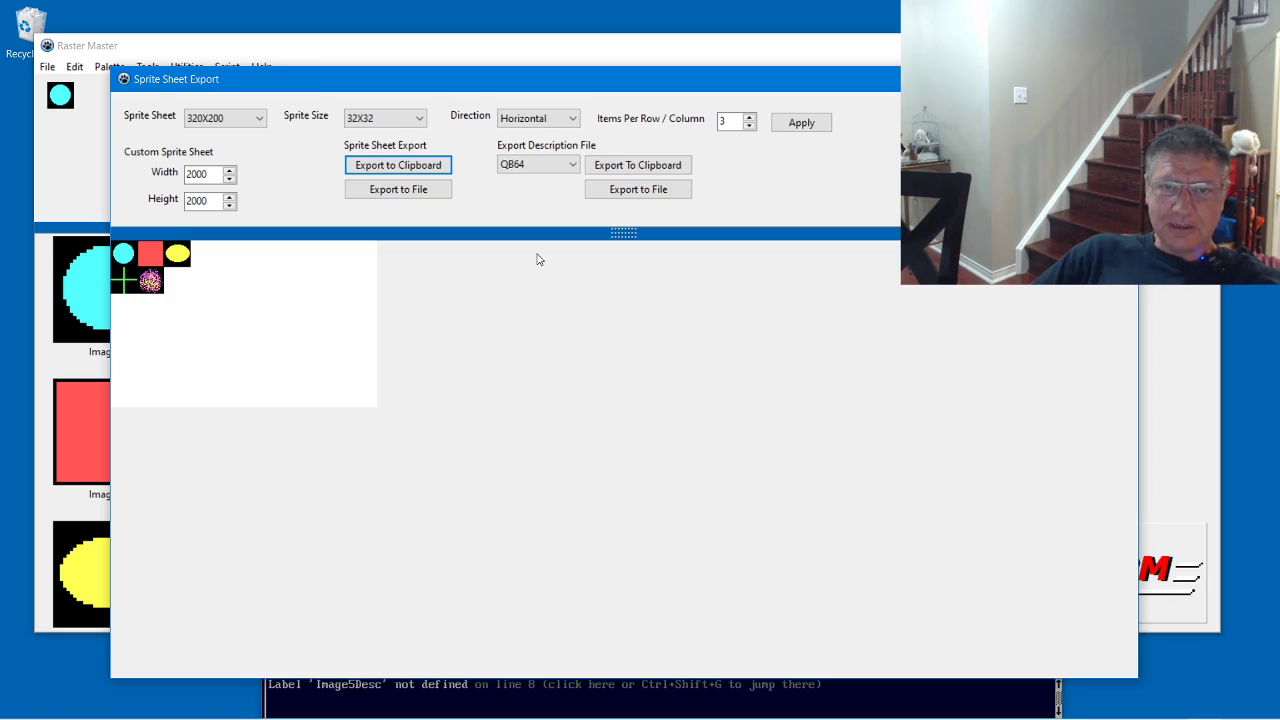
pyautogui.click(640, 176)
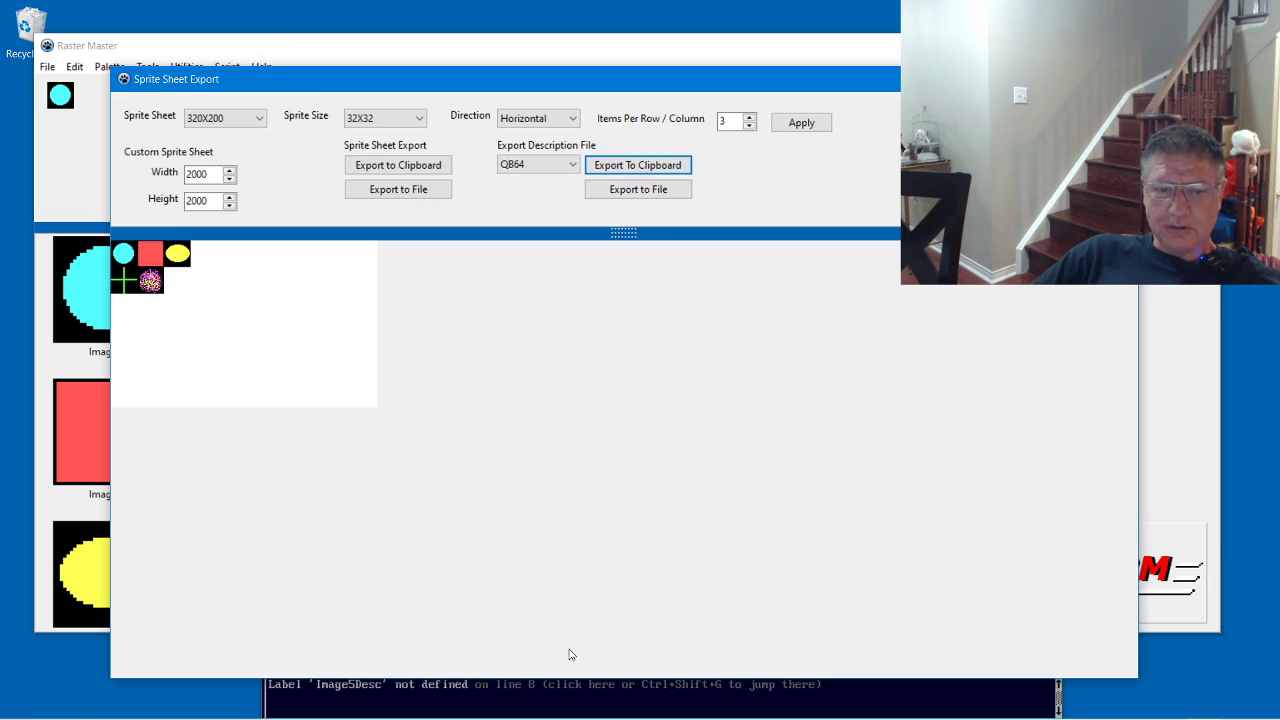
pyautogui.click(566, 708)
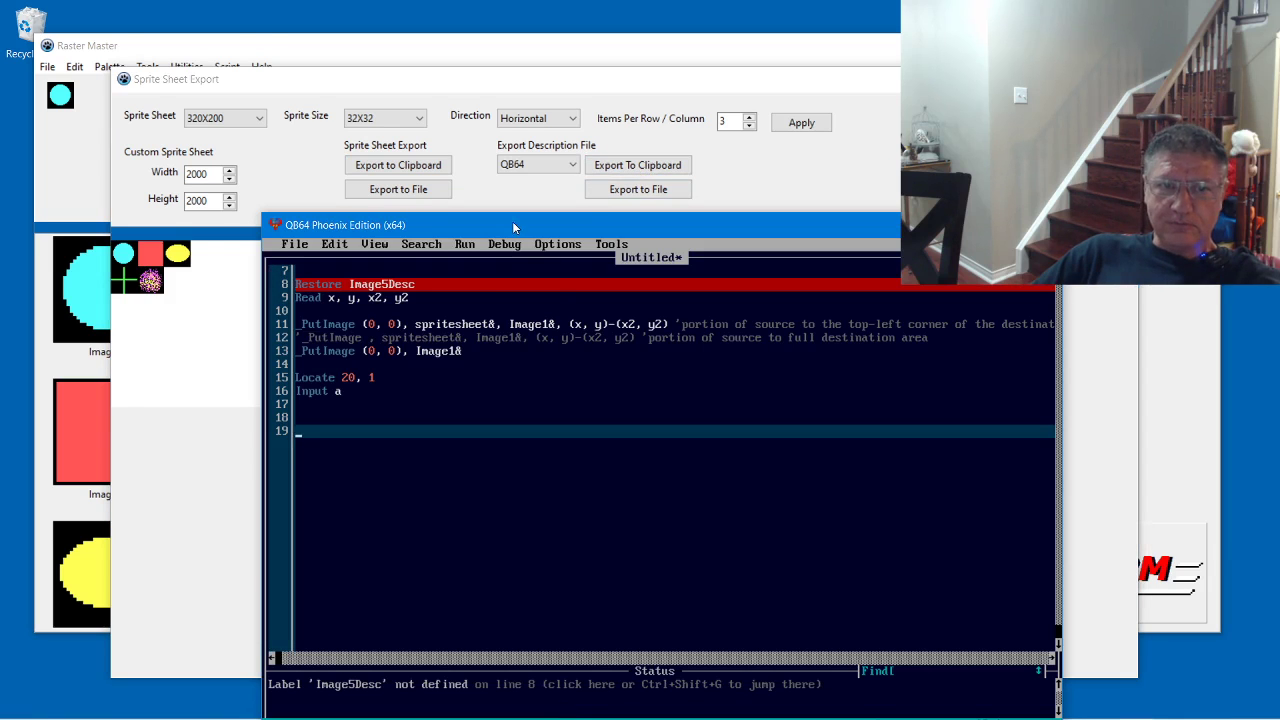
# Step: Paste the Image1Desc–Image5Desc description labels and Data lines at line 19, then return to the top
pyautogui.moveTo(512, 220); pyautogui.dragTo(493, 147)
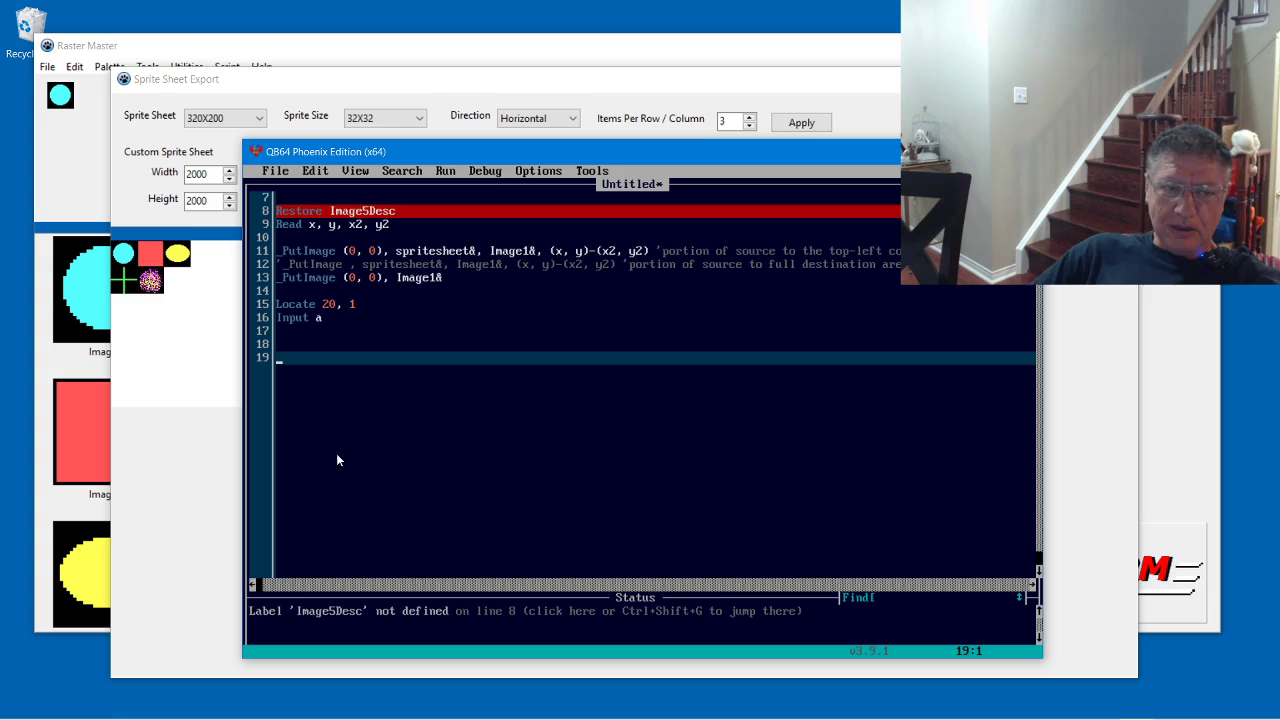
pyautogui.write("' Sprite Sheet Description Created By Raster Master Image1Desc: ' Width=32 Height=32 Data 0,0,31,31 Image2Desc: ' Width=32 Height=32 Data 32,0,63,31 Image3Desc: ' Width=32 Height=32 Data 64,0,95,31 Image4Desc: ' Width=32 Height=32 Data 0,32,31,63 Image5Desc: ' Width=32 Height=32 Data 32,32,63,63")
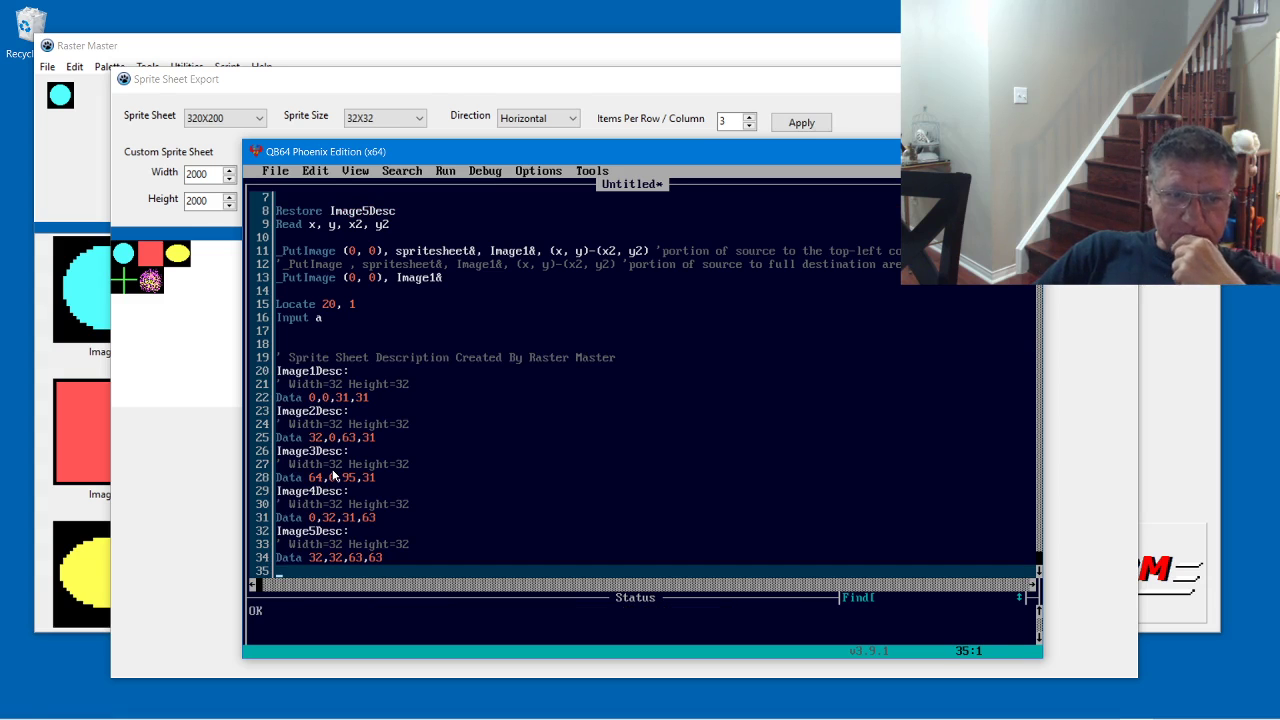
pyautogui.press('Up')
pyautogui.press('Up')
pyautogui.press('Up')
pyautogui.press('Up')
pyautogui.press('Up')
pyautogui.press('Up')
pyautogui.press('Up')
pyautogui.press('Up')
pyautogui.press('Up')
pyautogui.press('Up')
pyautogui.press('Up')
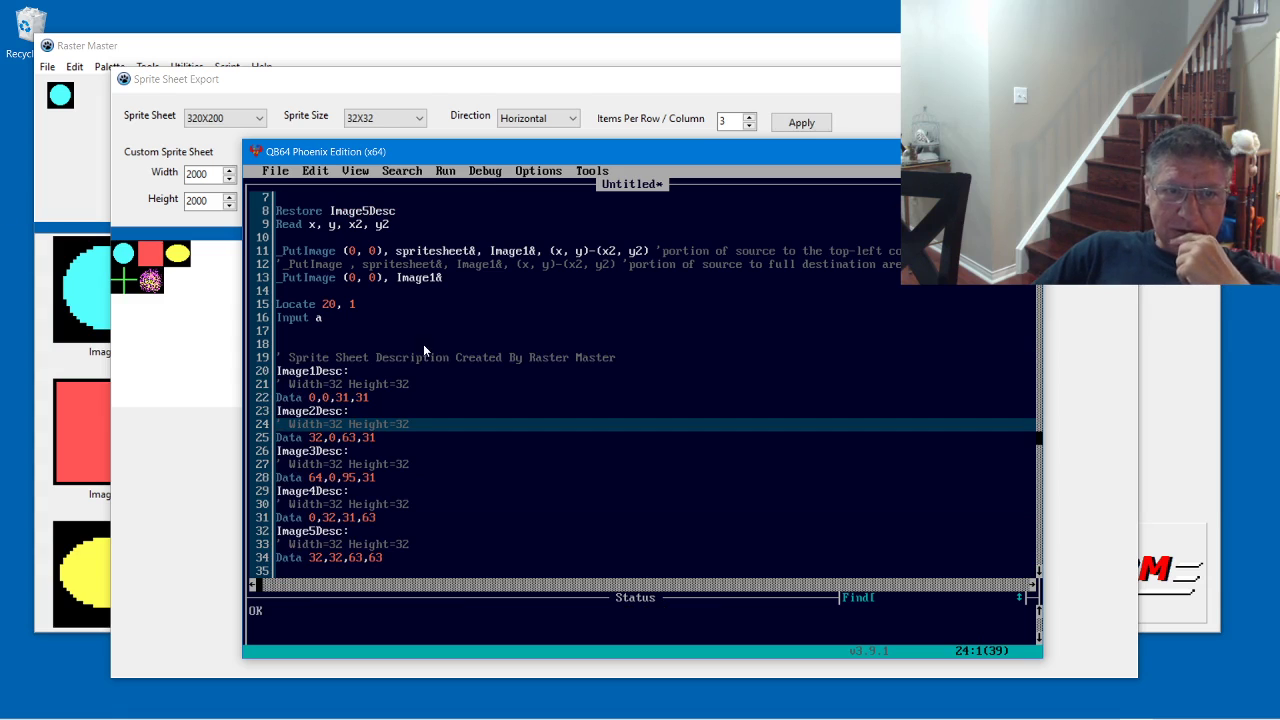
pyautogui.hotkey('ctrl', 'Home')
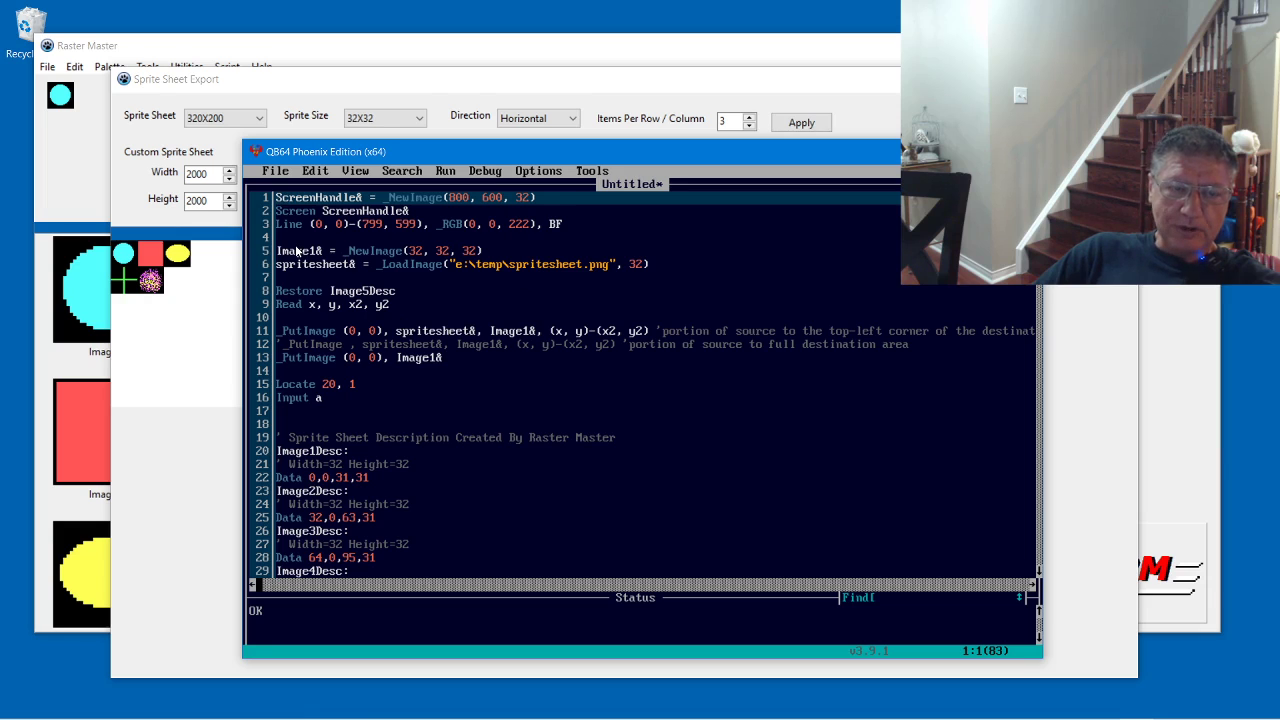
# Step: Change line 8 from Image5Desc to 'Restore Image1Desc'
pyautogui.click(371, 291)
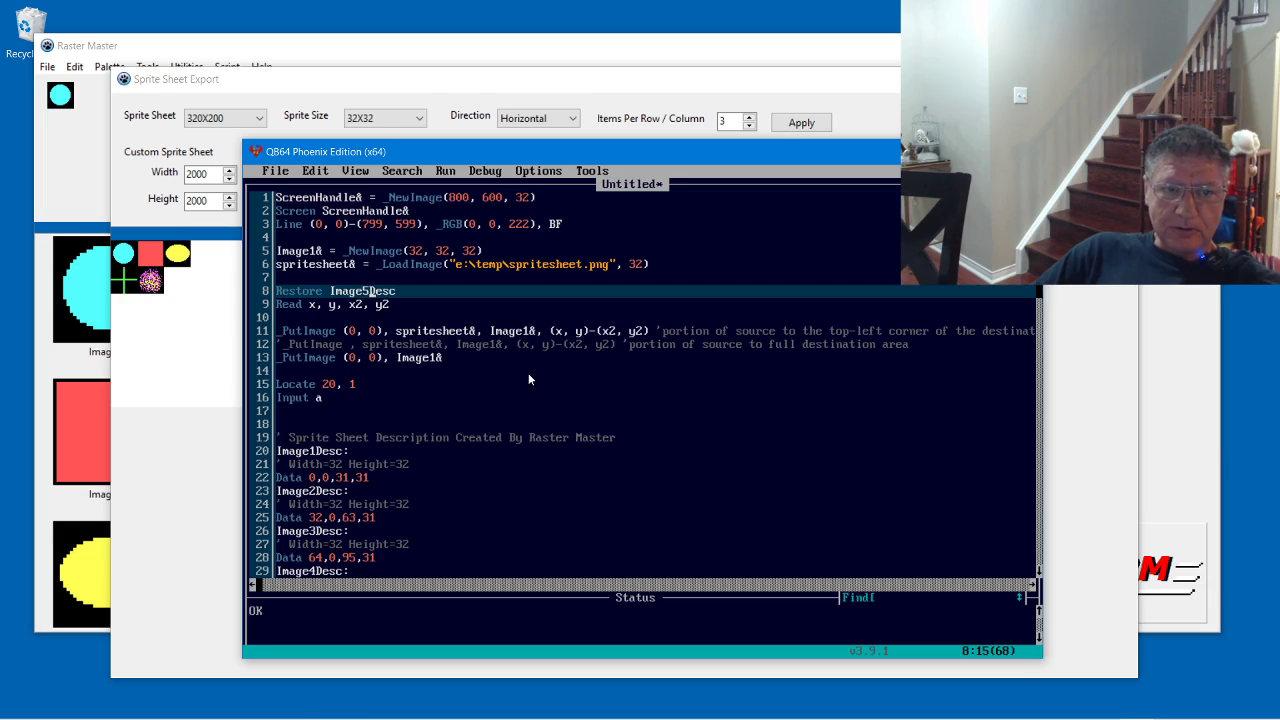
pyautogui.press('BackSpace')
pyautogui.write('1')
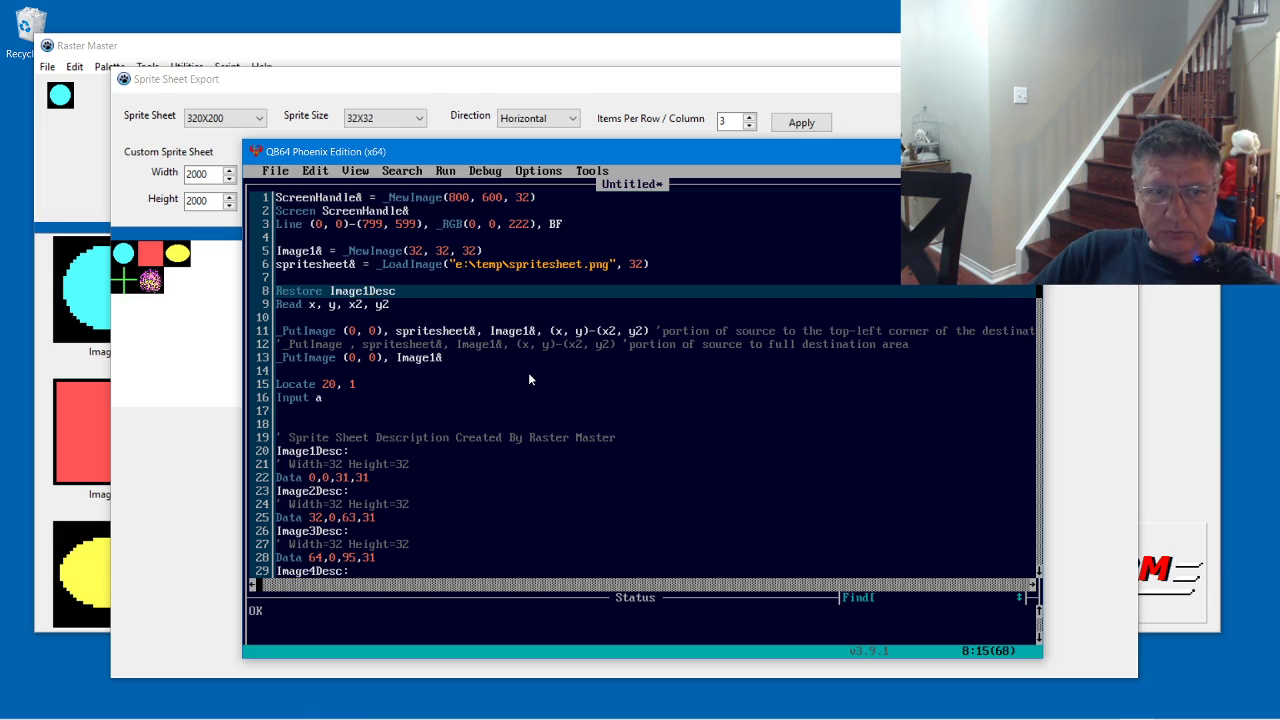
# Step: Run the program with Run > Start and move the output window showing the cyan circle
pyautogui.click(447, 173)
pyautogui.click(448, 195)
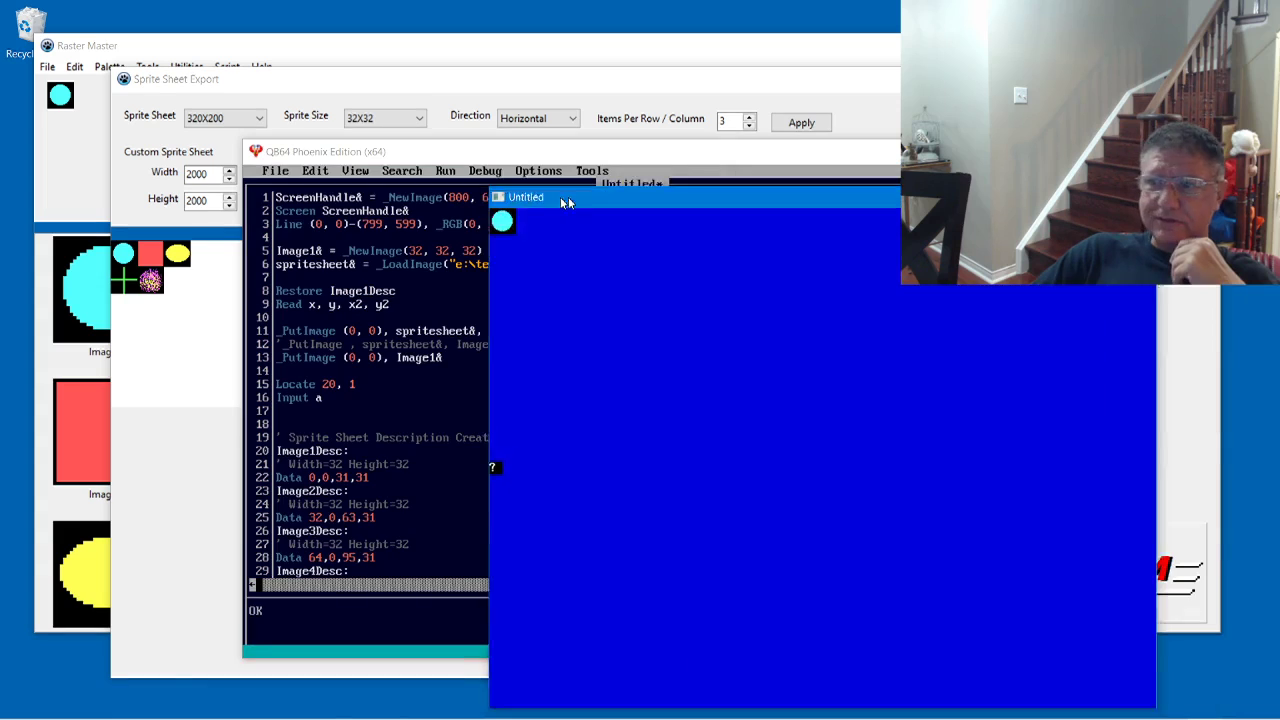
pyautogui.moveTo(568, 197); pyautogui.dragTo(320, 186)
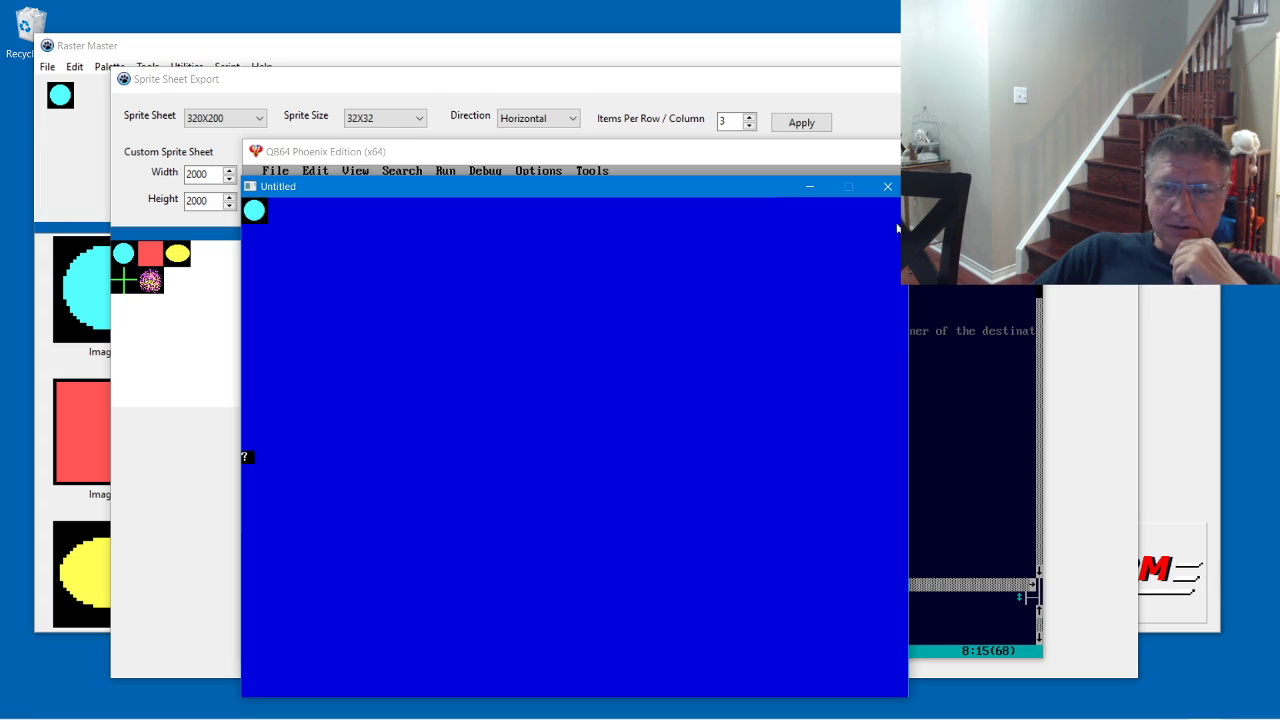
# Step: Close the running program and enable Custom PNG transparency RGBA 0,0,0,0 alongside Fuschia in File > Properties
pyautogui.click(887, 186)
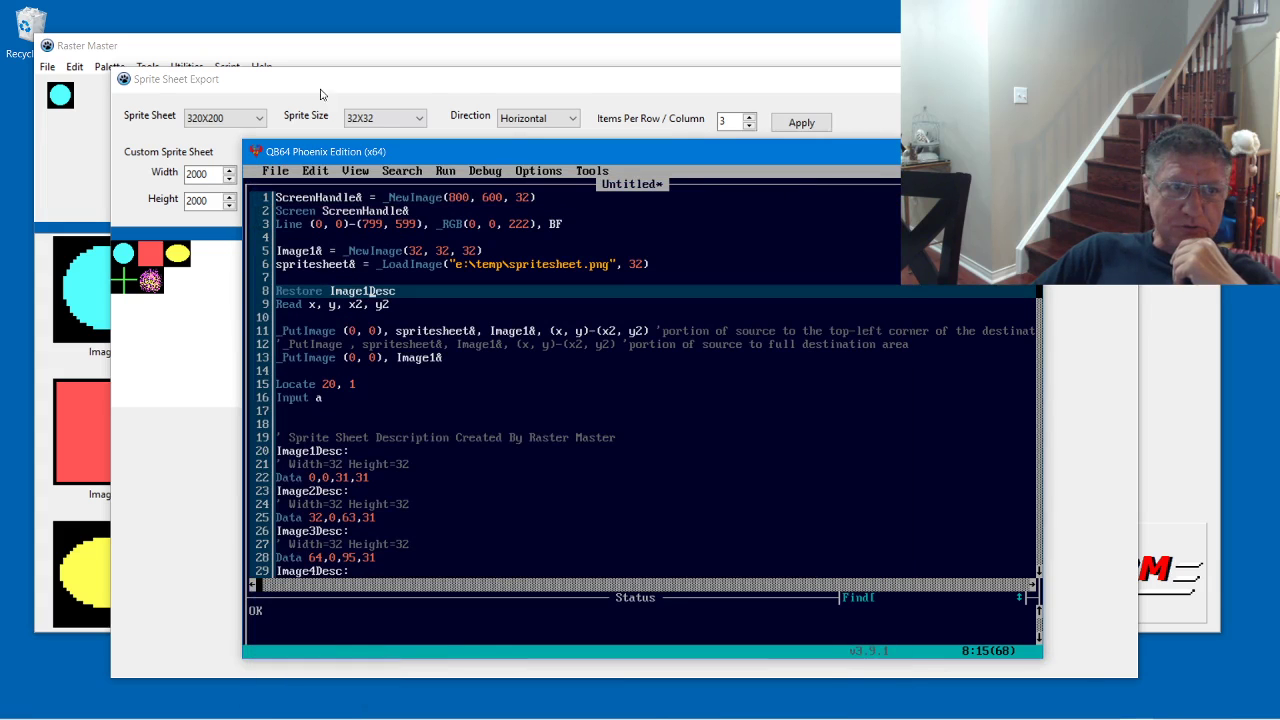
pyautogui.click(161, 57)
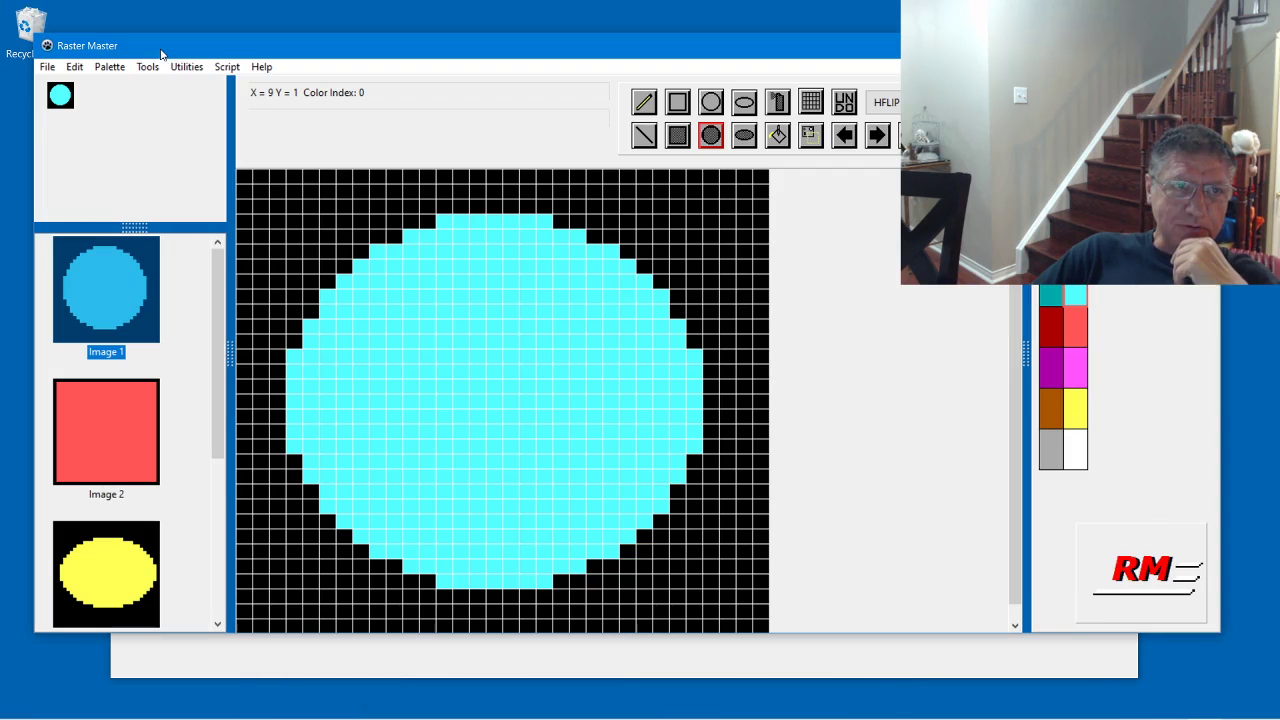
pyautogui.click(47, 67)
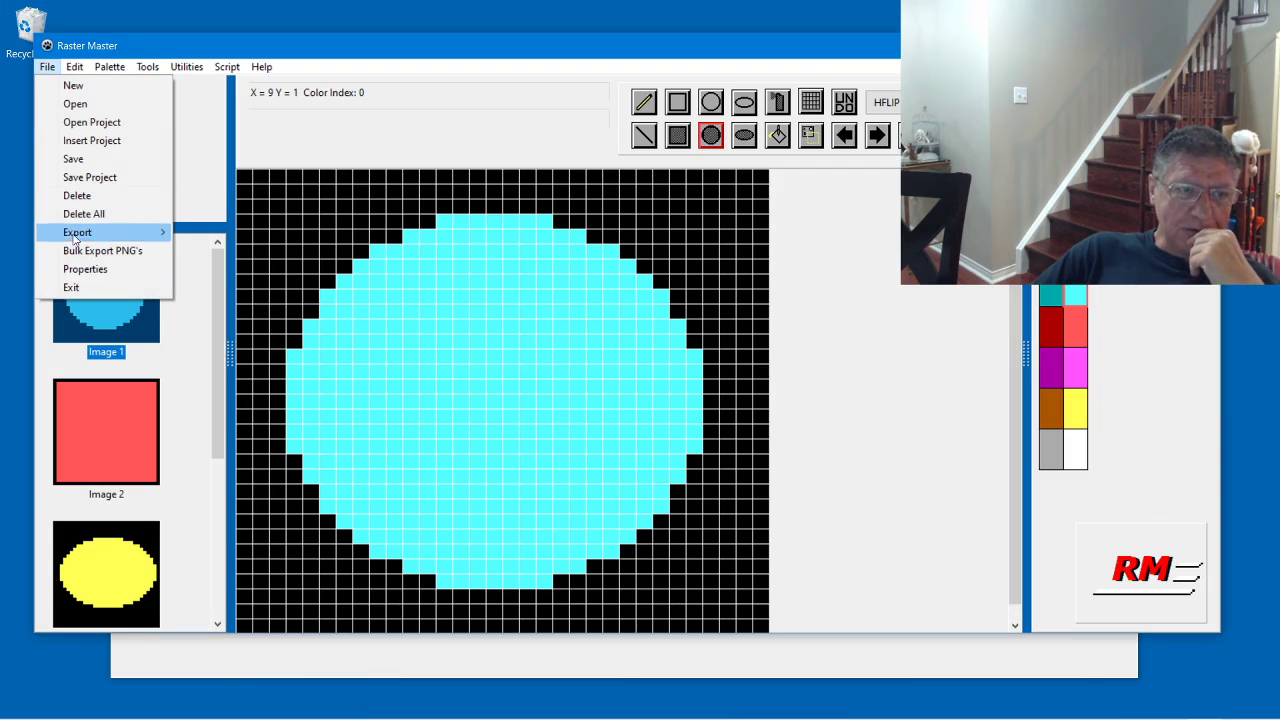
pyautogui.click(90, 273)
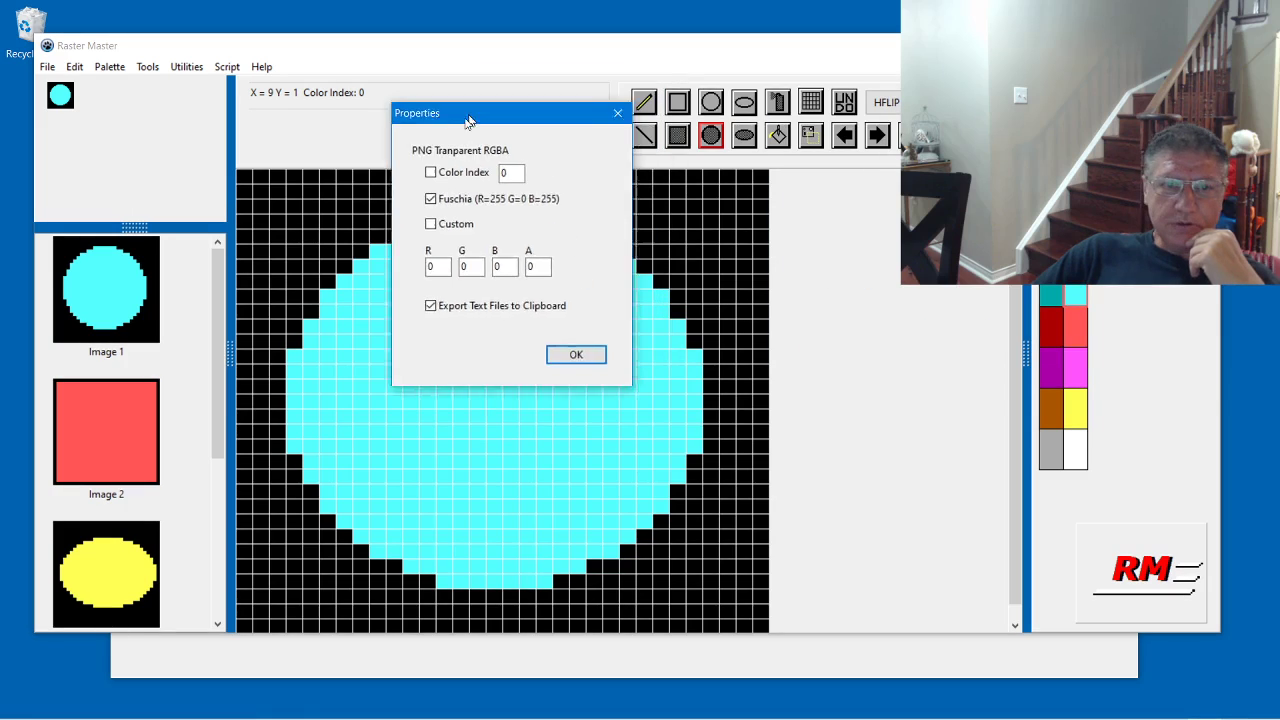
pyautogui.moveTo(466, 112); pyautogui.dragTo(438, 136)
pyautogui.click(397, 251)
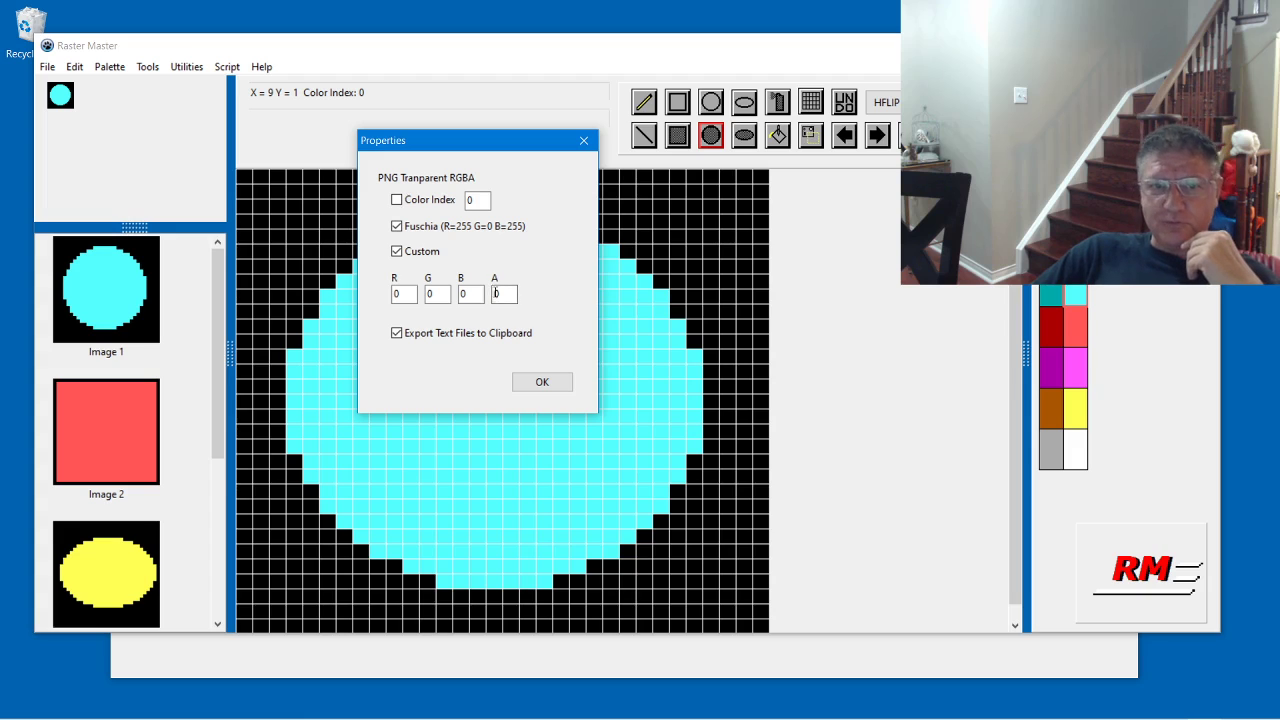
# Step: Confirm the transparency settings and apply the 320x200 layout in Sprite Sheet Export
pyautogui.click(541, 381)
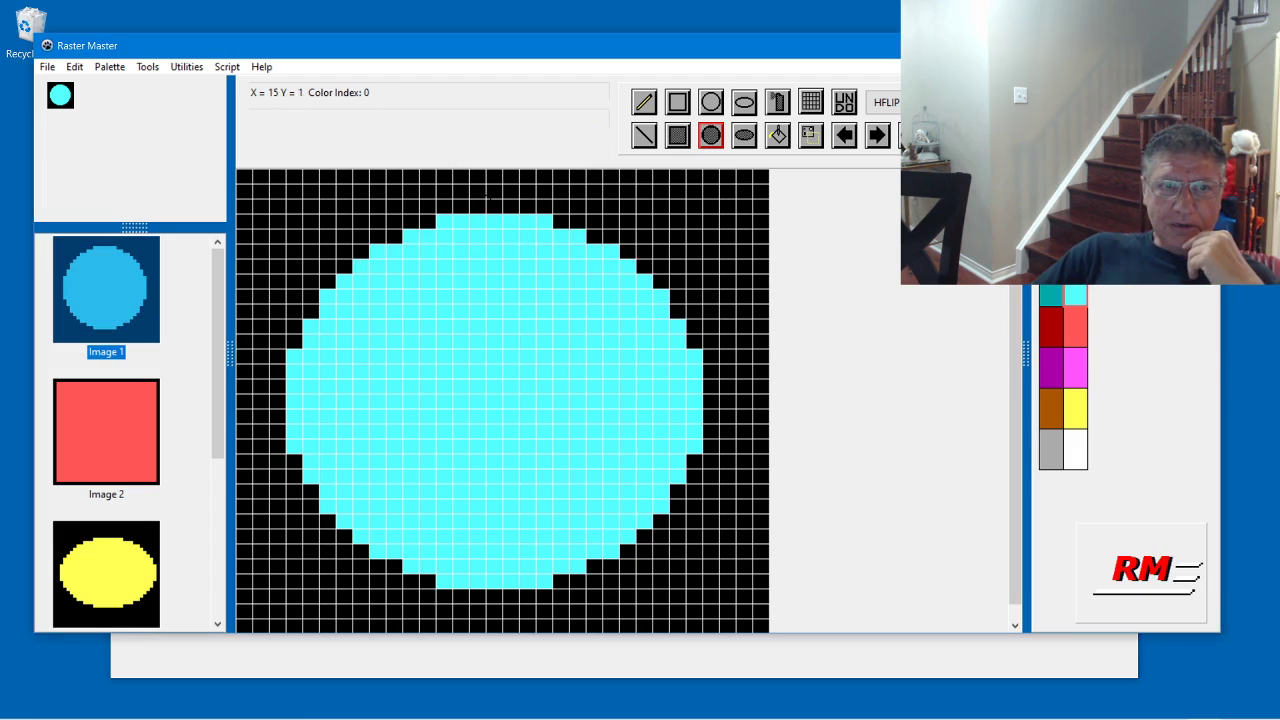
pyautogui.click(190, 67)
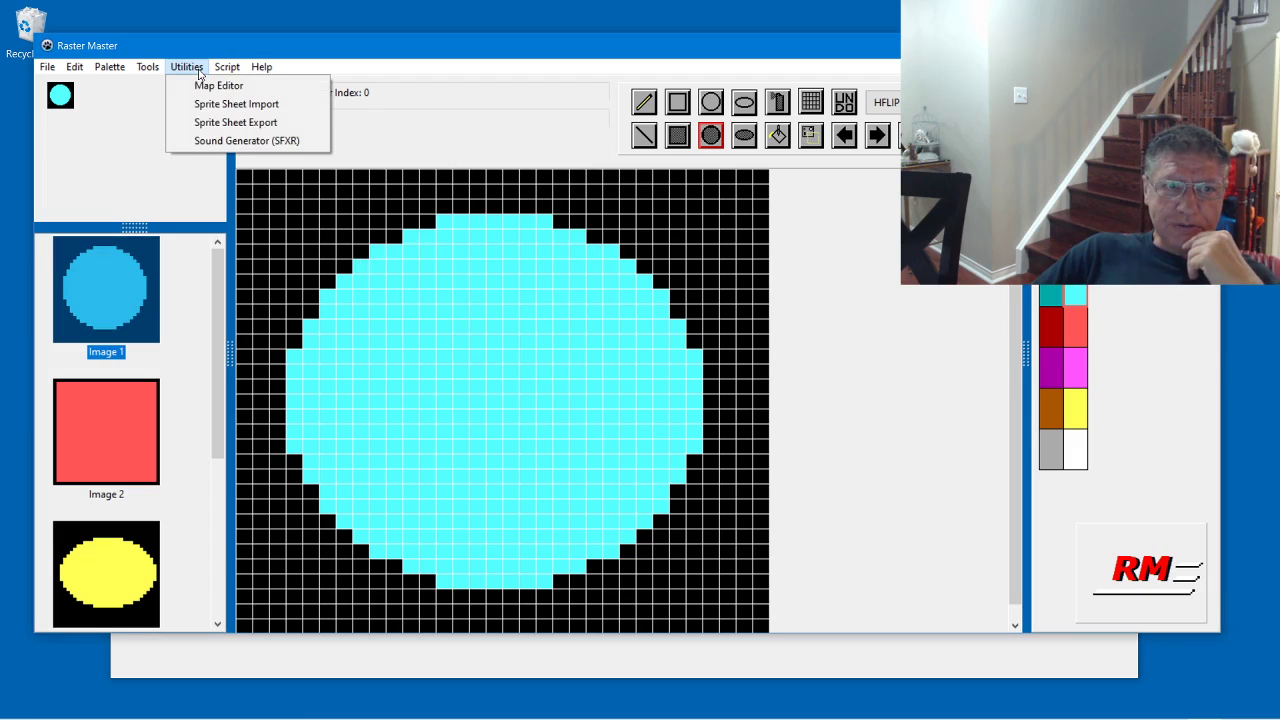
pyautogui.click(203, 122)
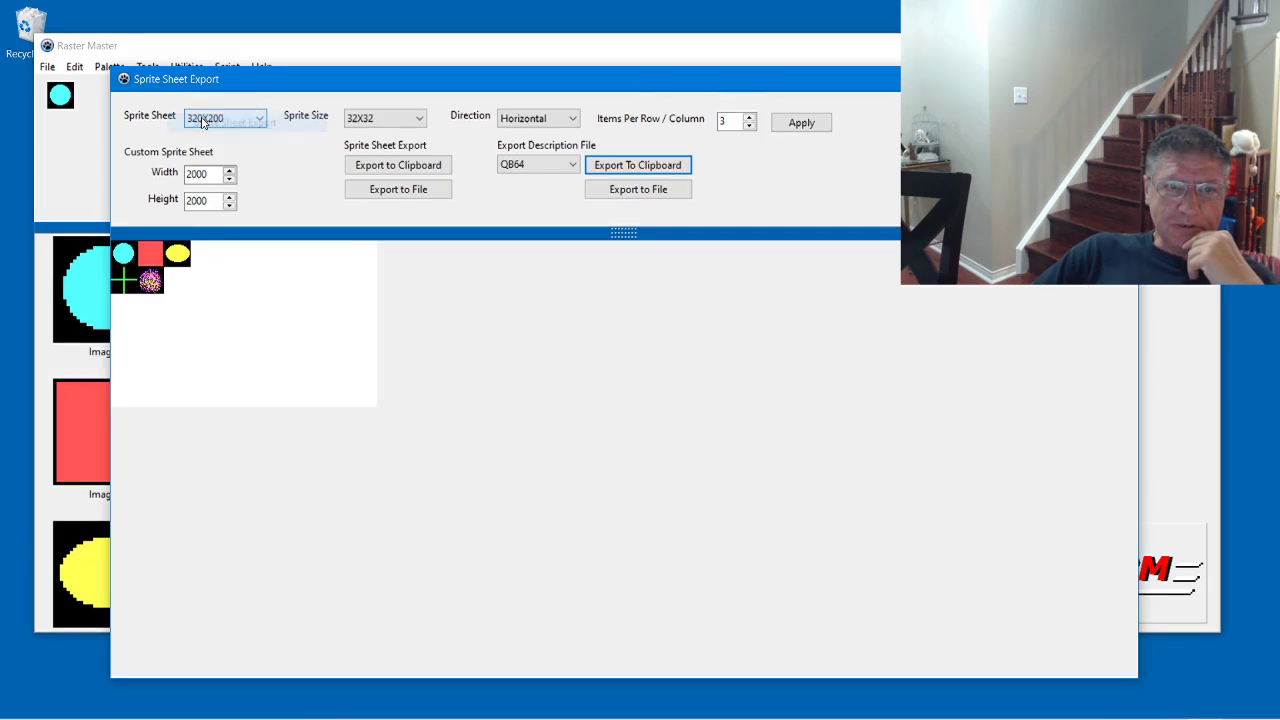
pyautogui.click(806, 126)
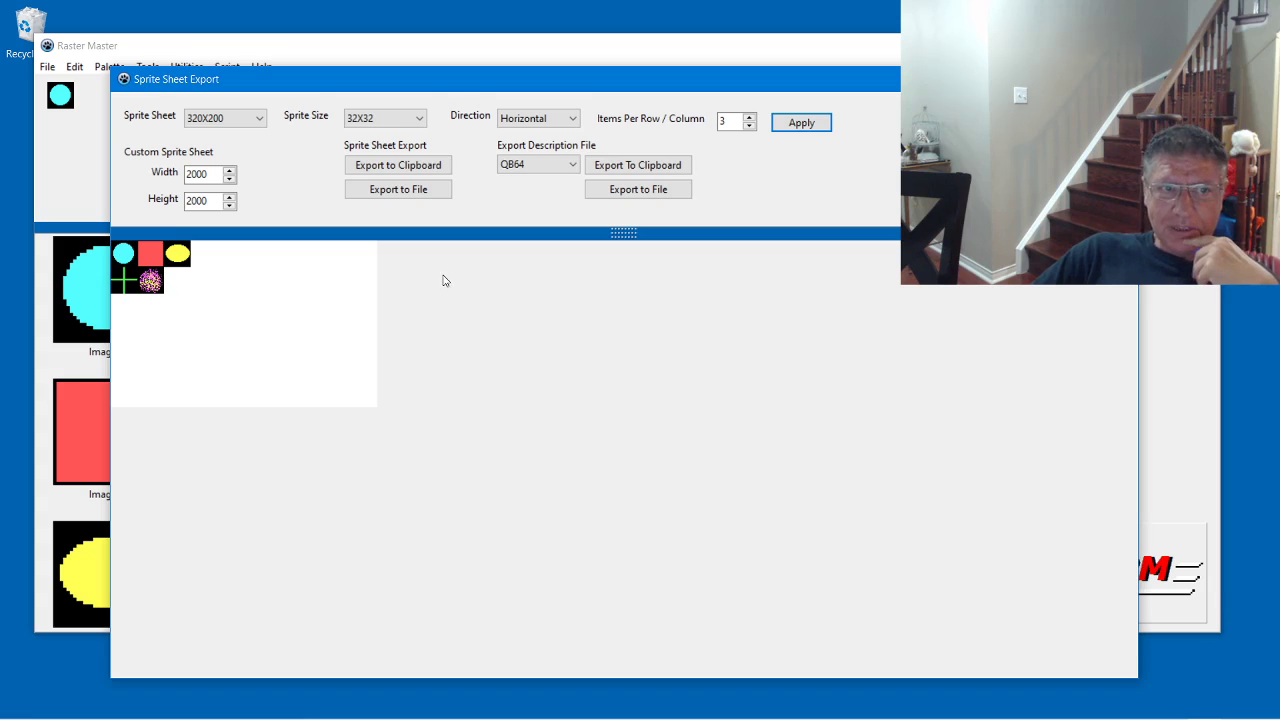
# Step: Export the sheet over the existing spritesheet.png, confirming the replacement, then return to QB64
pyautogui.click(440, 192)
pyautogui.click(368, 214)
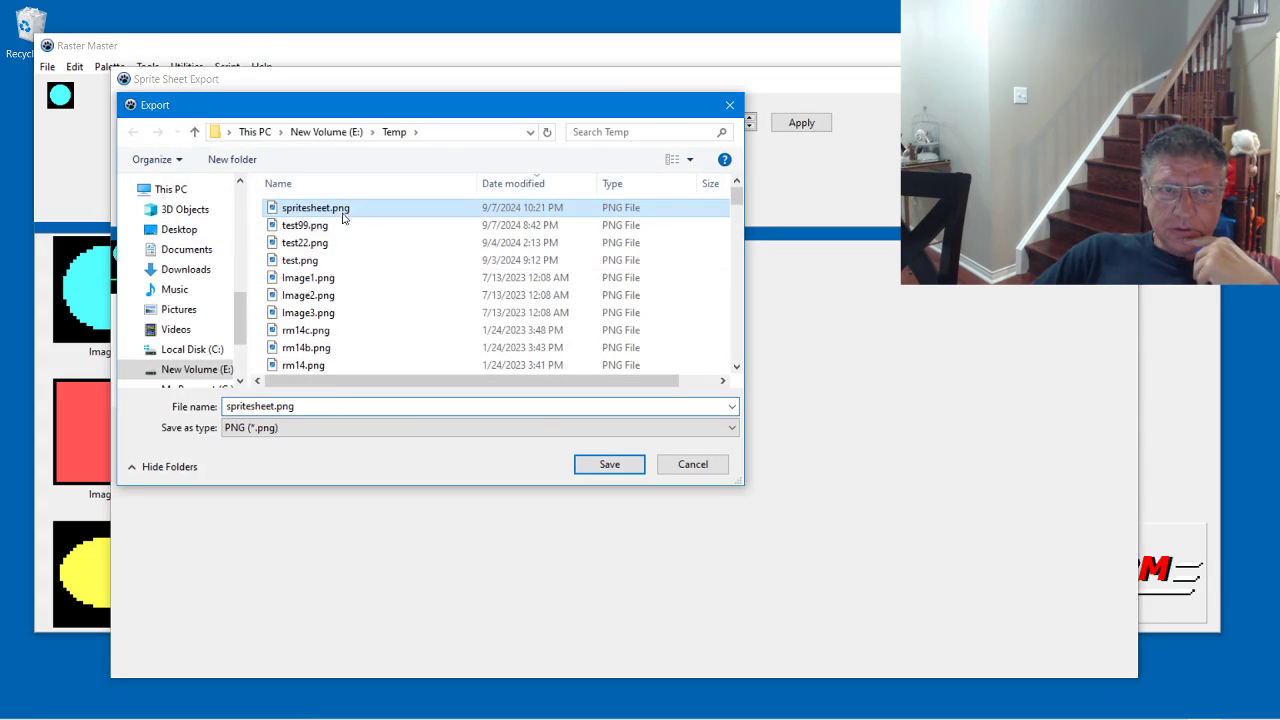
pyautogui.click(590, 462)
pyautogui.click(697, 378)
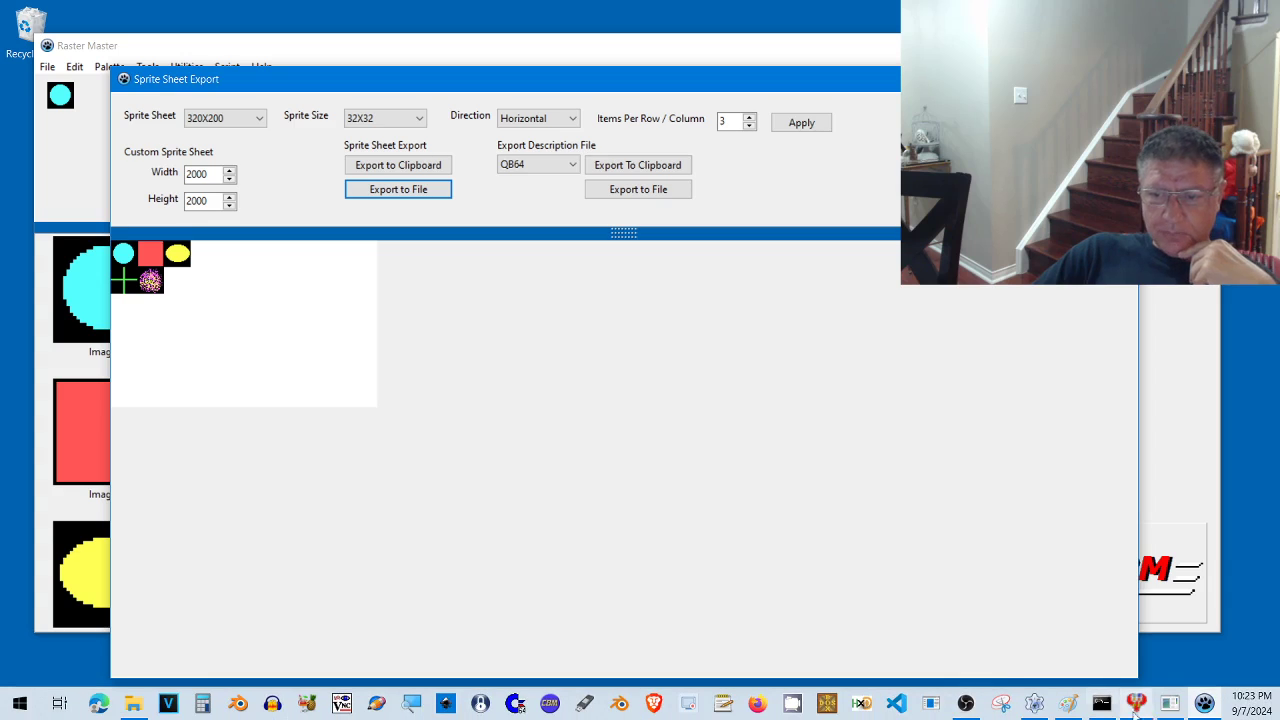
pyautogui.click(515, 706)
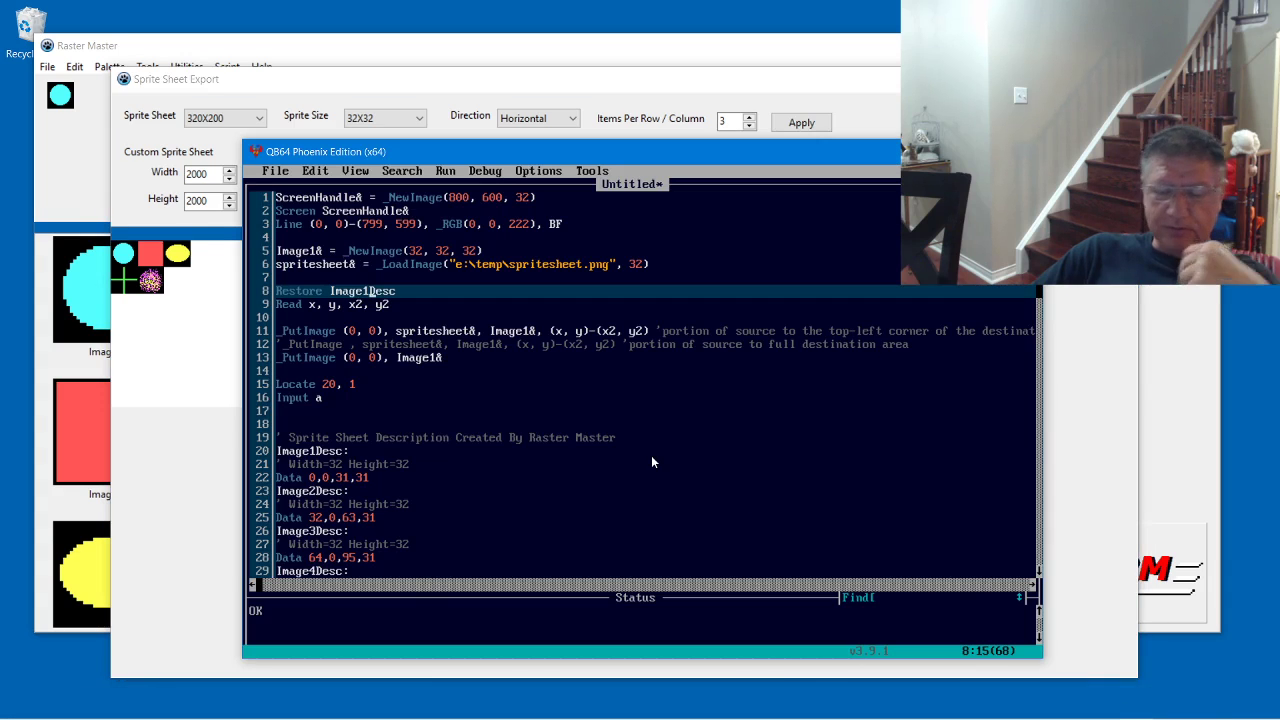
pyautogui.hotkey('alt', 'r')
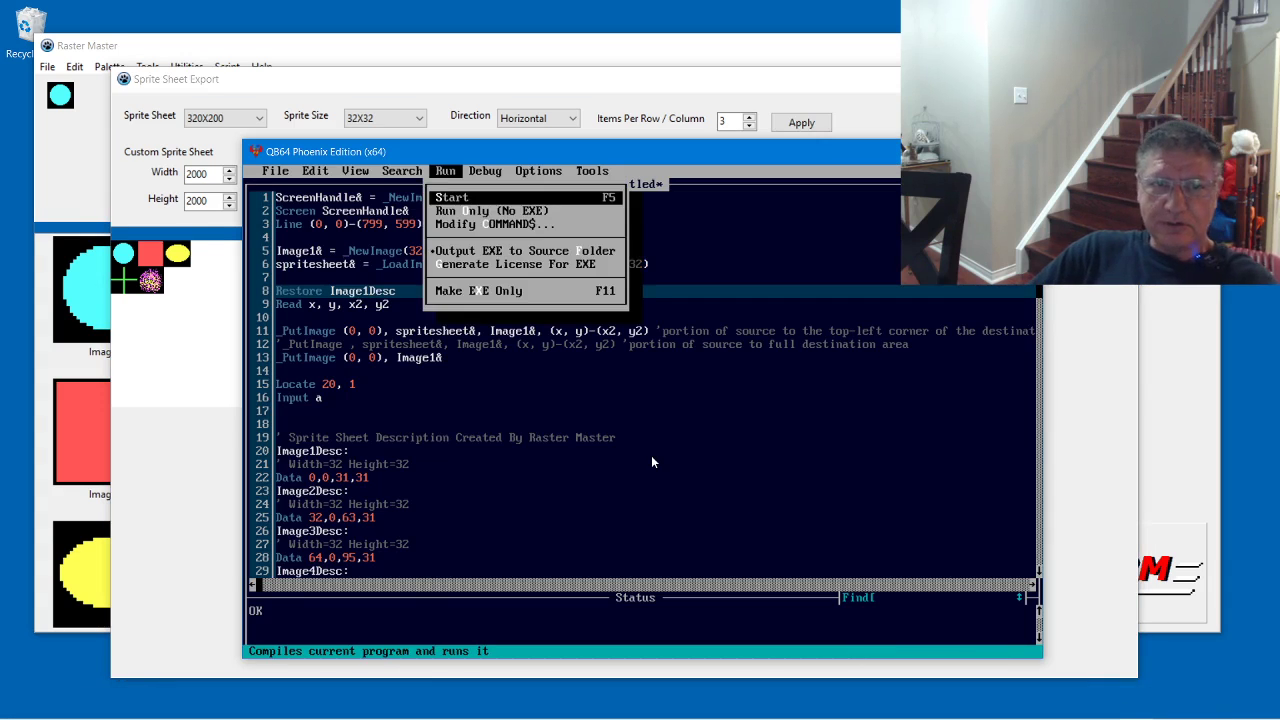
pyautogui.press('Return')
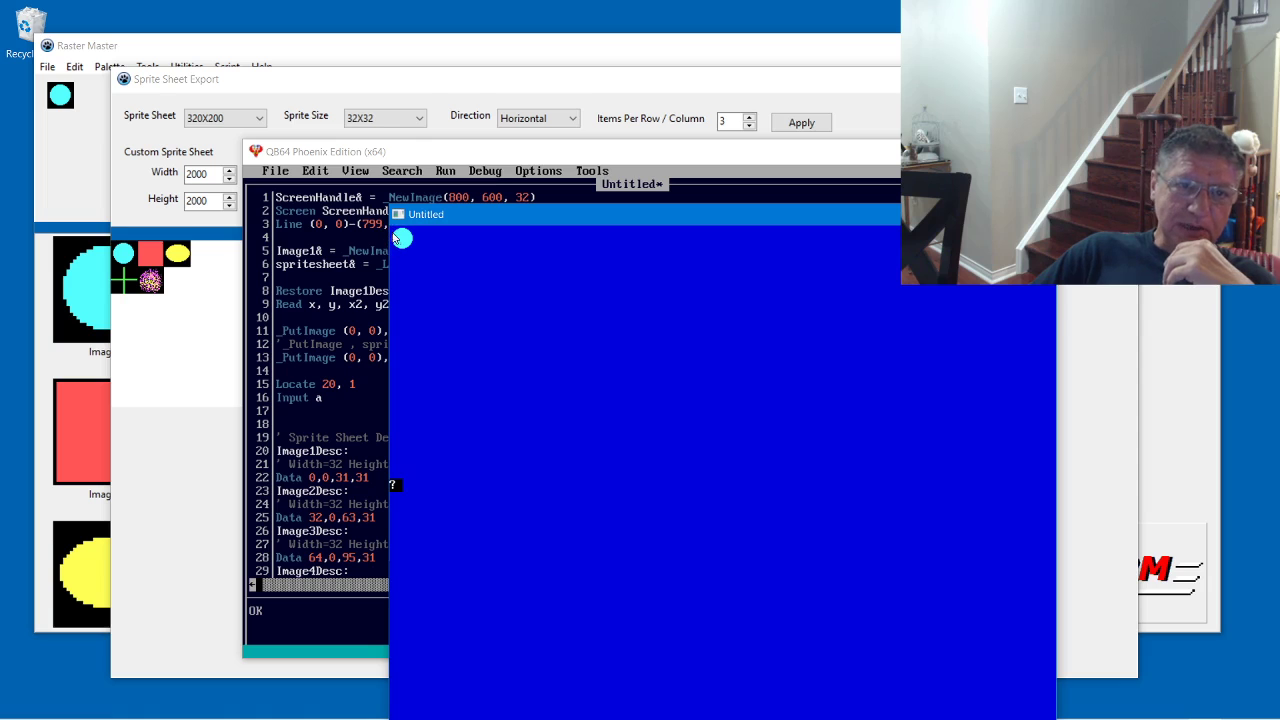
pyautogui.press('Return')
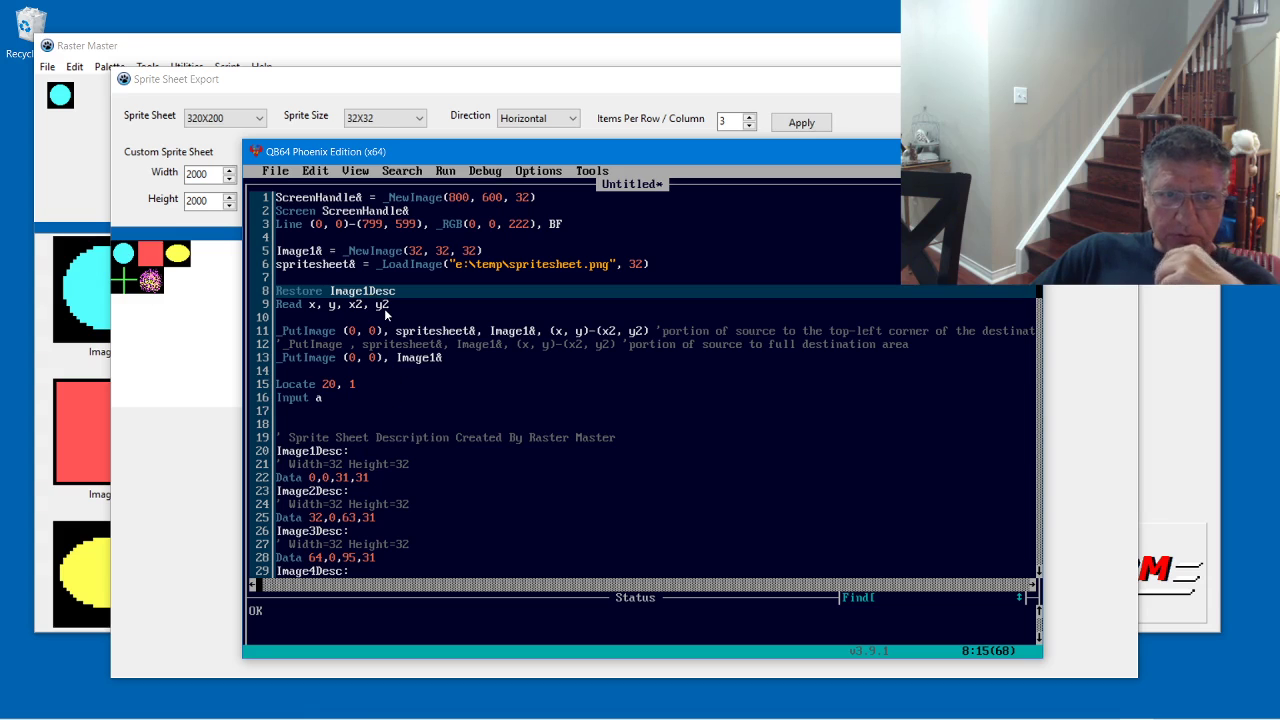
# Step: Change line 8's sprite number to 4 (Restore Image4Desc) and run it, showing the green cross on blue
pyautogui.press('BackSpace')
pyautogui.write('4')
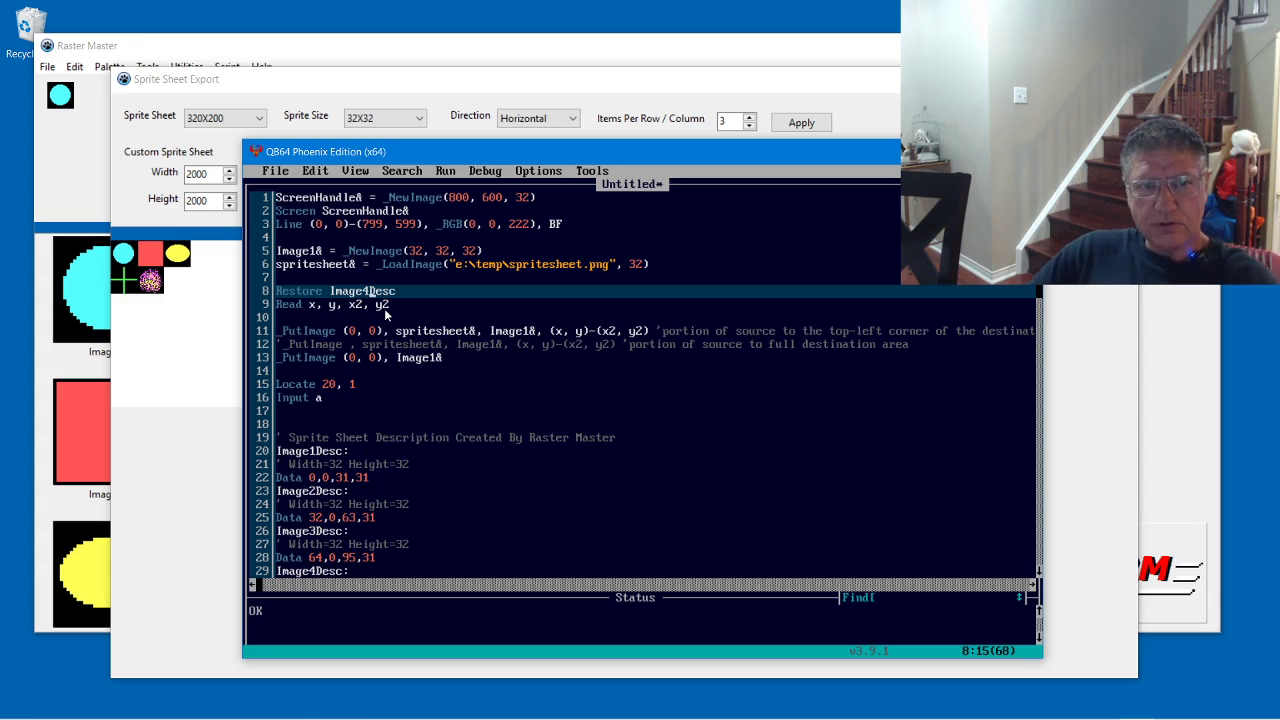
pyautogui.click(445, 171)
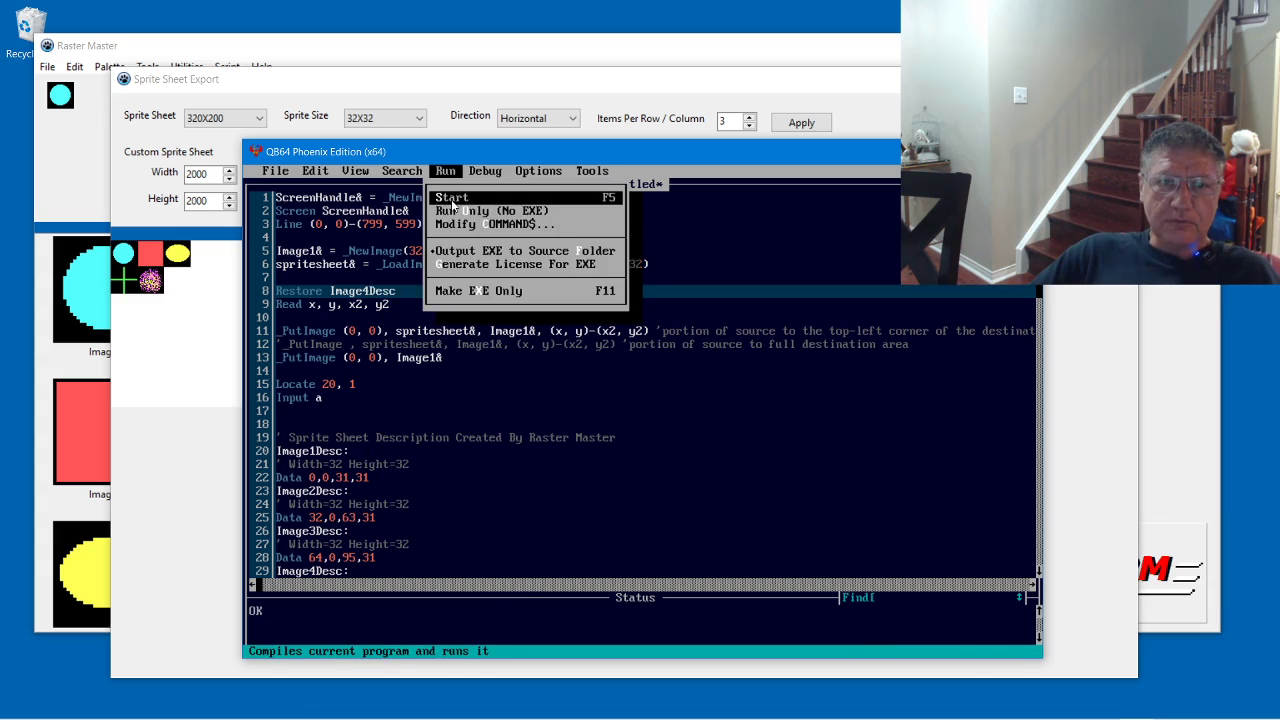
pyautogui.click(452, 199)
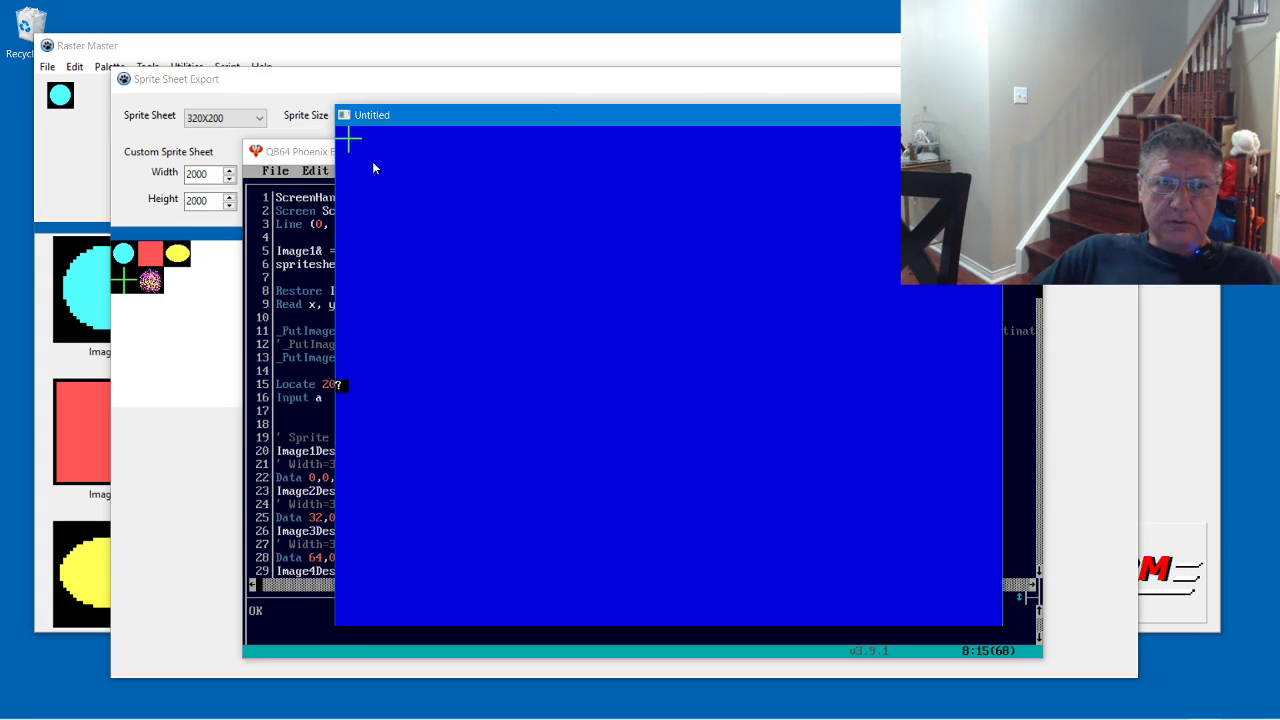
pyautogui.moveTo(465, 116); pyautogui.dragTo(571, 163)
pyautogui.hotkey('alt', 'F4')
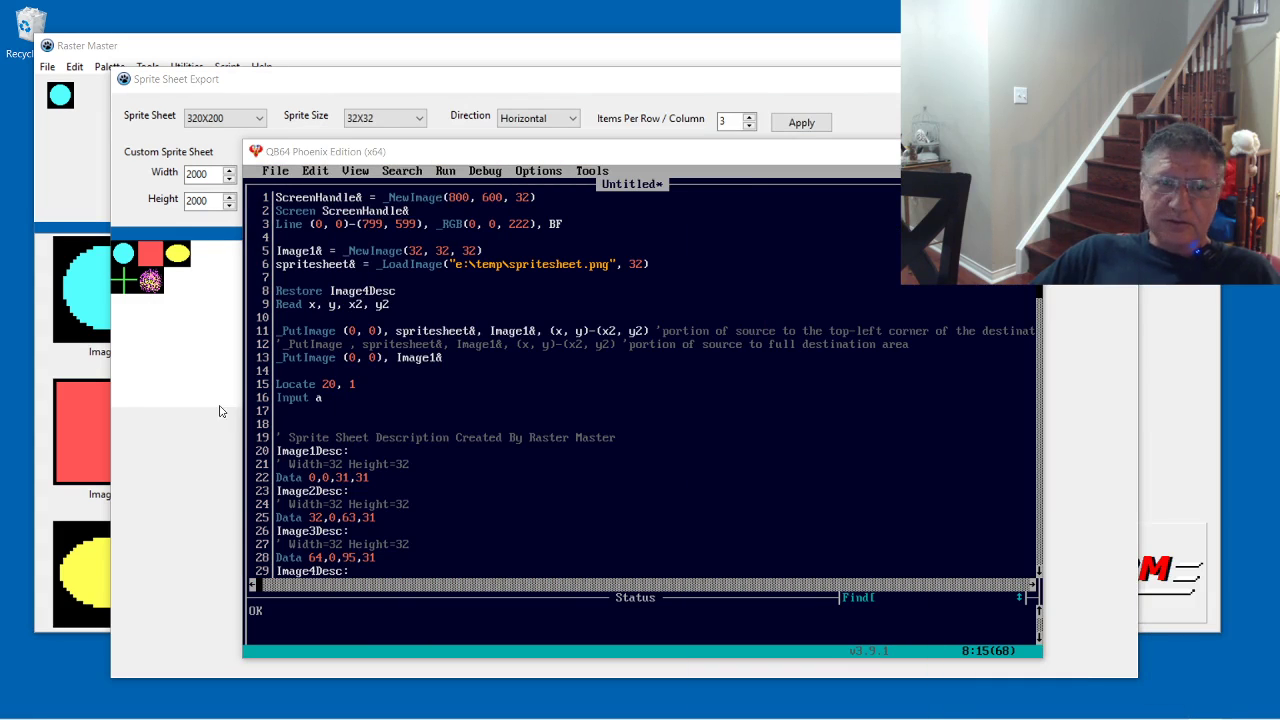